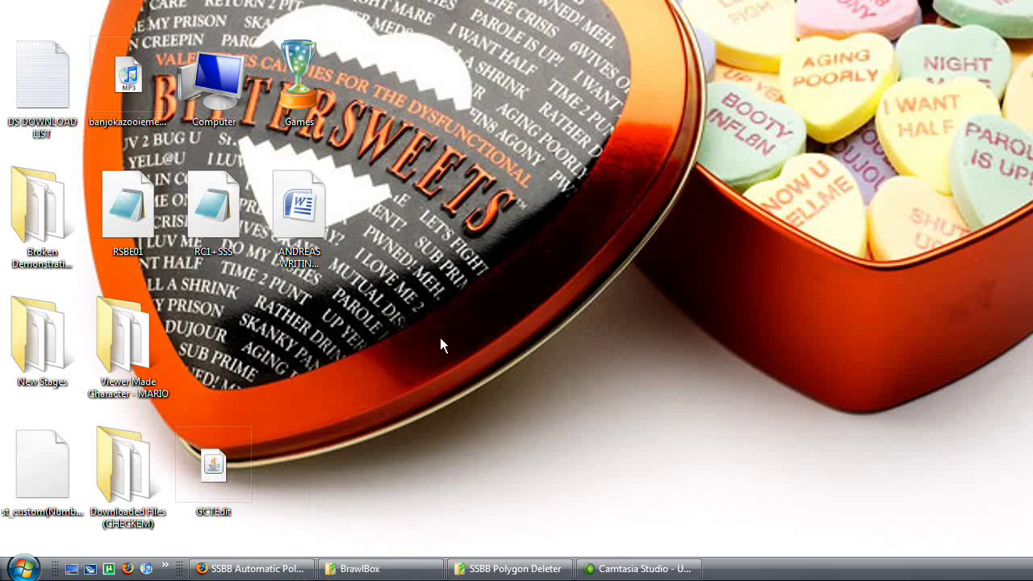
Restore the Polygon Deleter 2.2 forum thread and highlight its title, author and minus-sign note.
{"action": "left_click", "coordinate": [295, 568]}
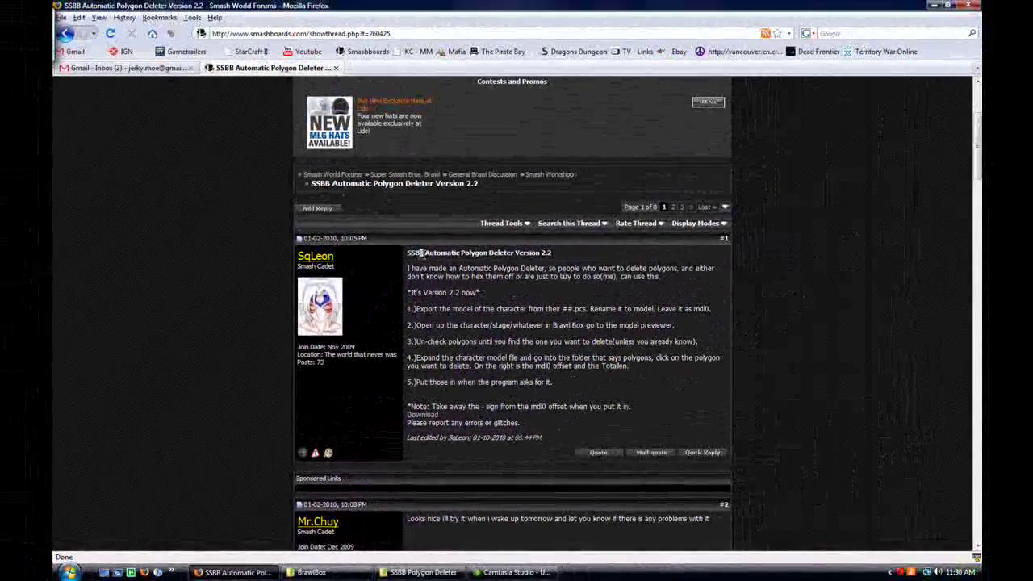
{"action": "left_click_drag", "start_coordinate": [424, 246], "coordinate": [549, 251]}
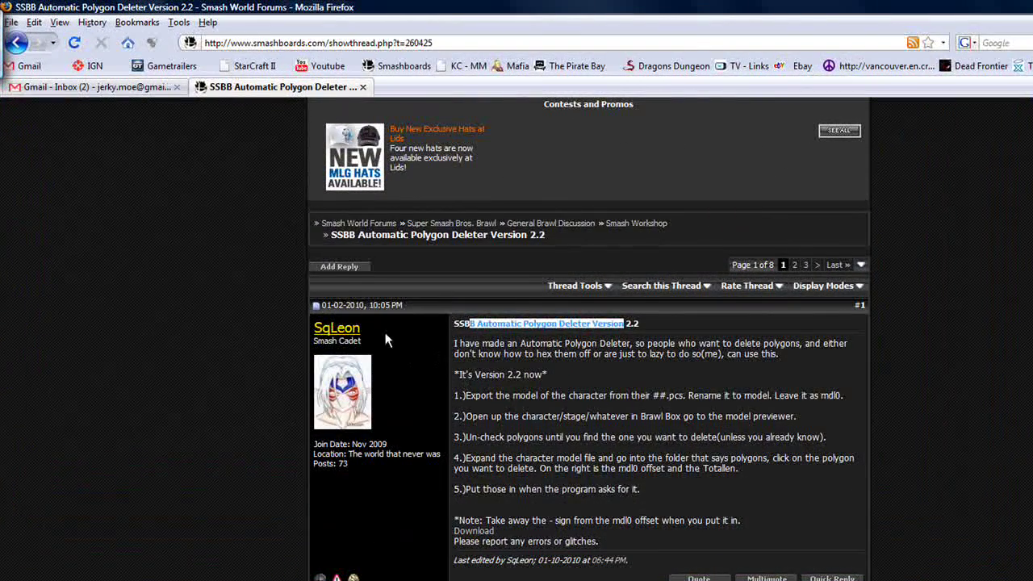
{"action": "left_click_drag", "start_coordinate": [385, 333], "coordinate": [303, 331]}
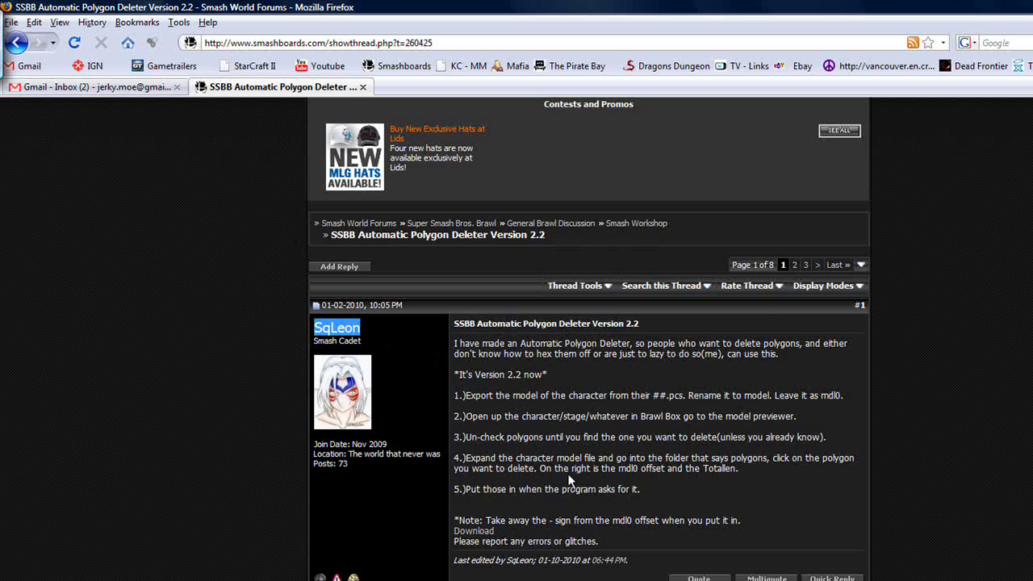
{"action": "left_click", "coordinate": [527, 434]}
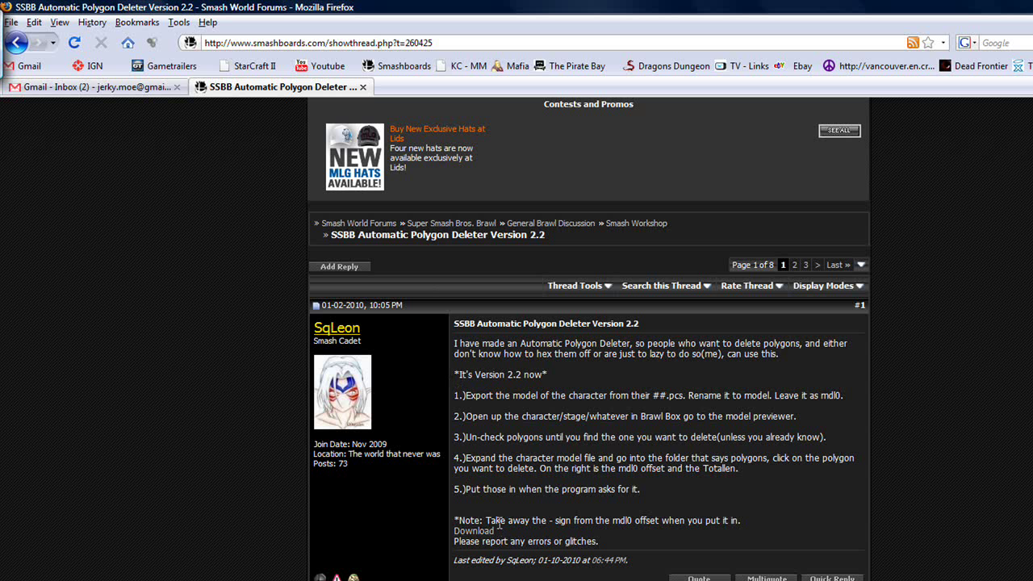
{"action": "left_click_drag", "start_coordinate": [499, 523], "coordinate": [662, 526]}
{"action": "left_click", "coordinate": [665, 526]}
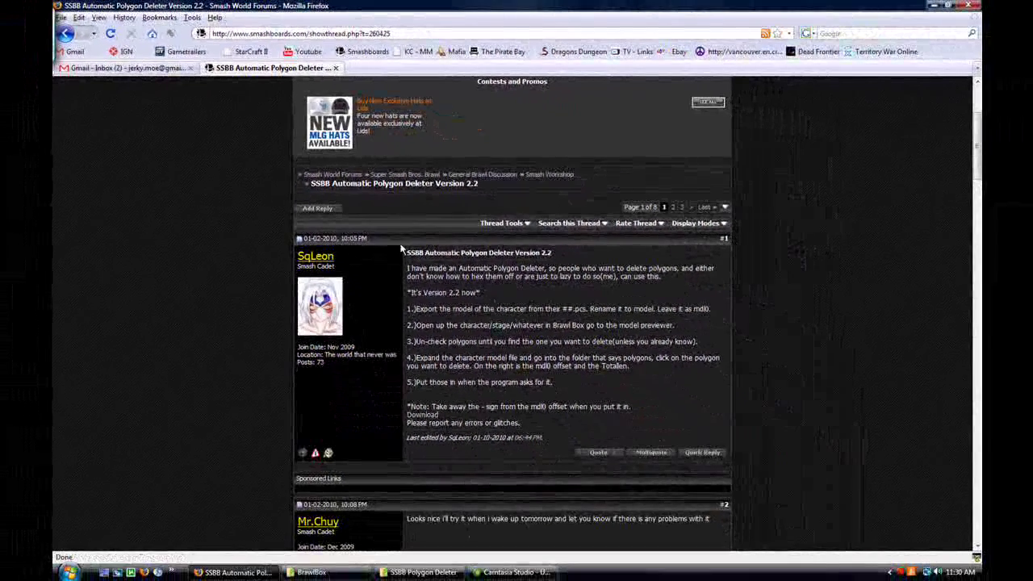
Minimize Firefox, then in Explorer go up and open the SSBB Polygon Deleter subfolder.
{"action": "left_click", "coordinate": [238, 573]}
{"action": "left_click", "coordinate": [419, 573]}
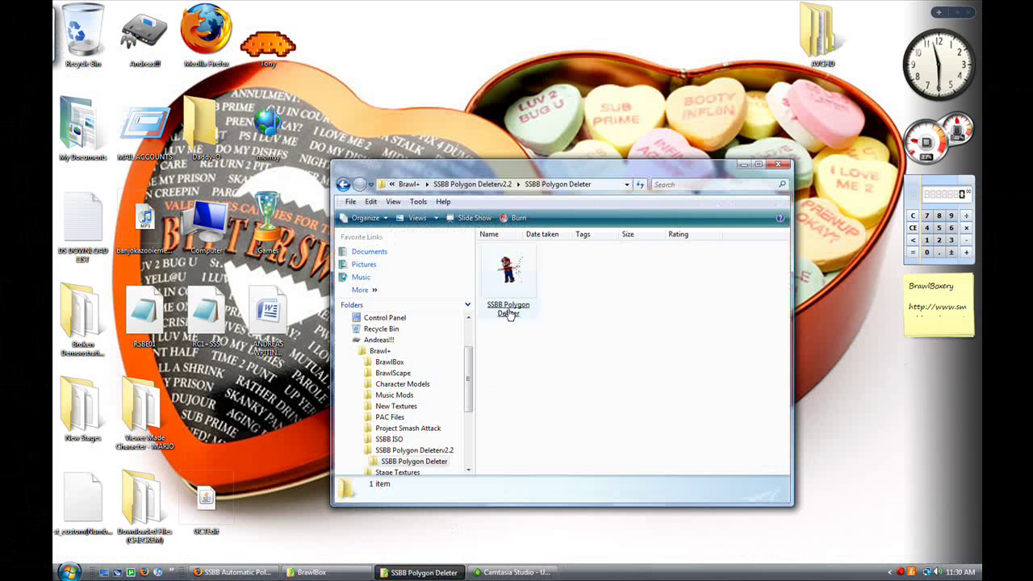
{"action": "key", "text": "BackSpace"}
{"action": "left_click", "coordinate": [524, 252]}
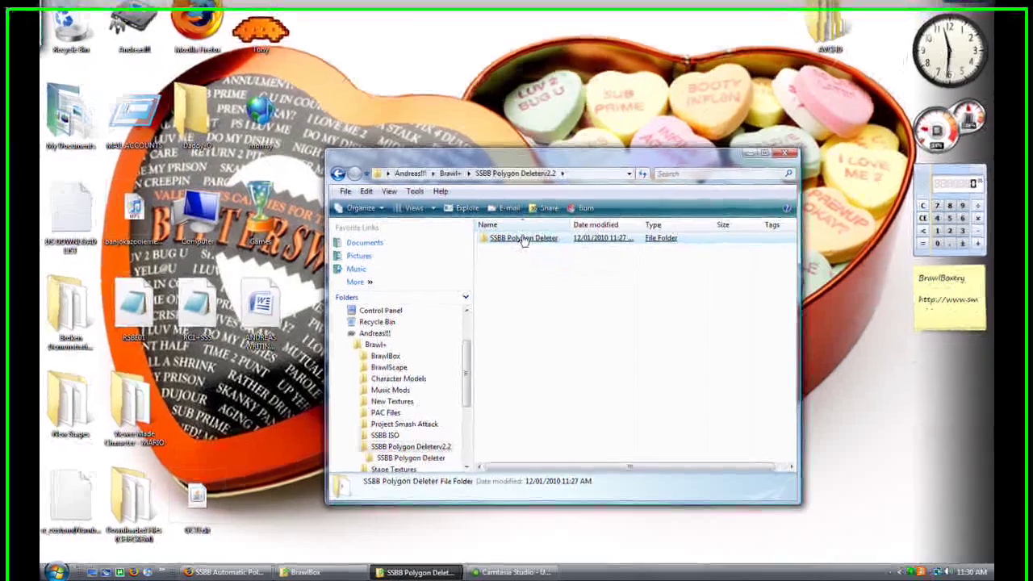
{"action": "double_click", "coordinate": [524, 239]}
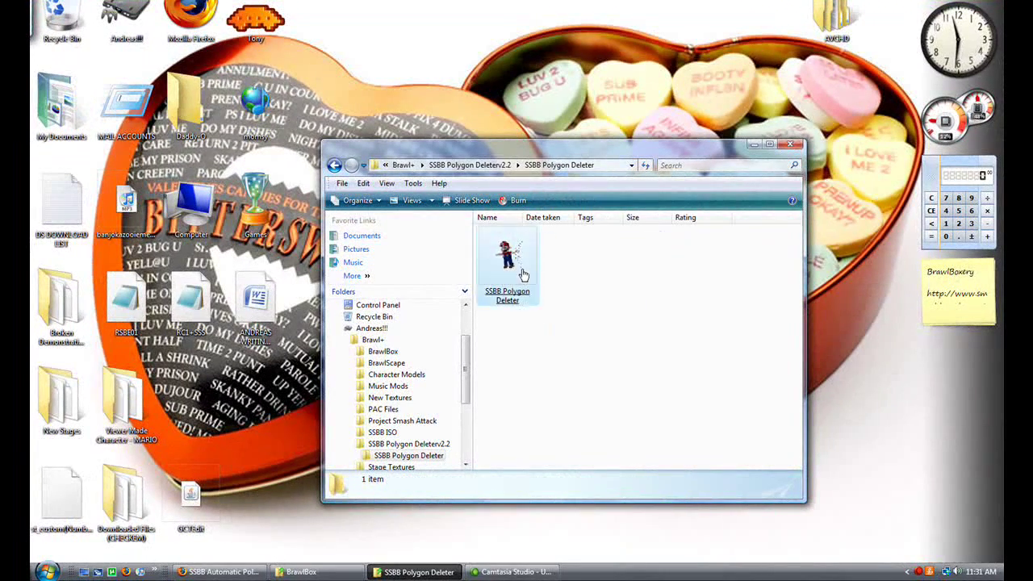
{"action": "mouse_move", "coordinate": [525, 274]}
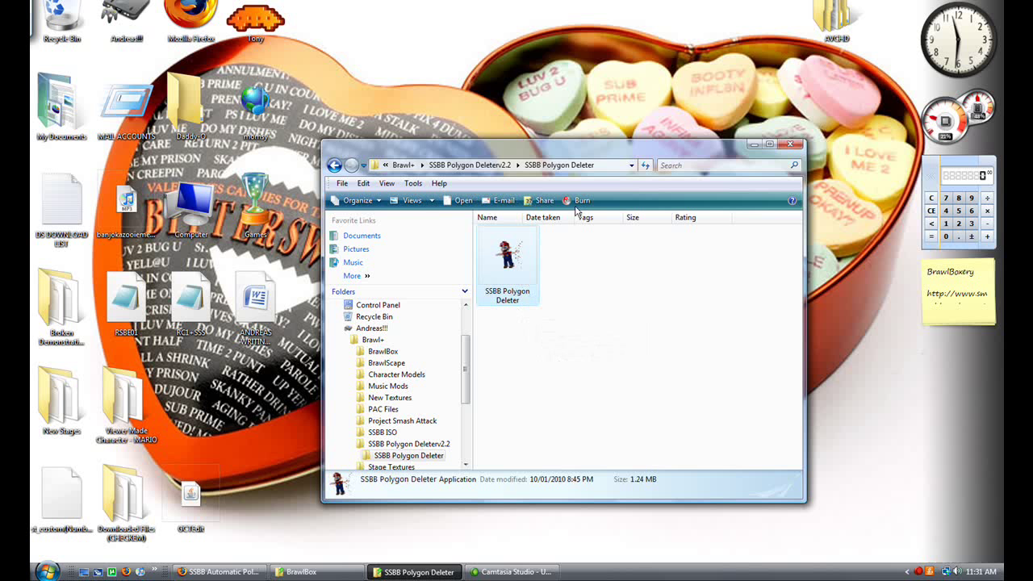
Launch BrawlBox from its program folder and reposition its window.
{"action": "left_click", "coordinate": [293, 573]}
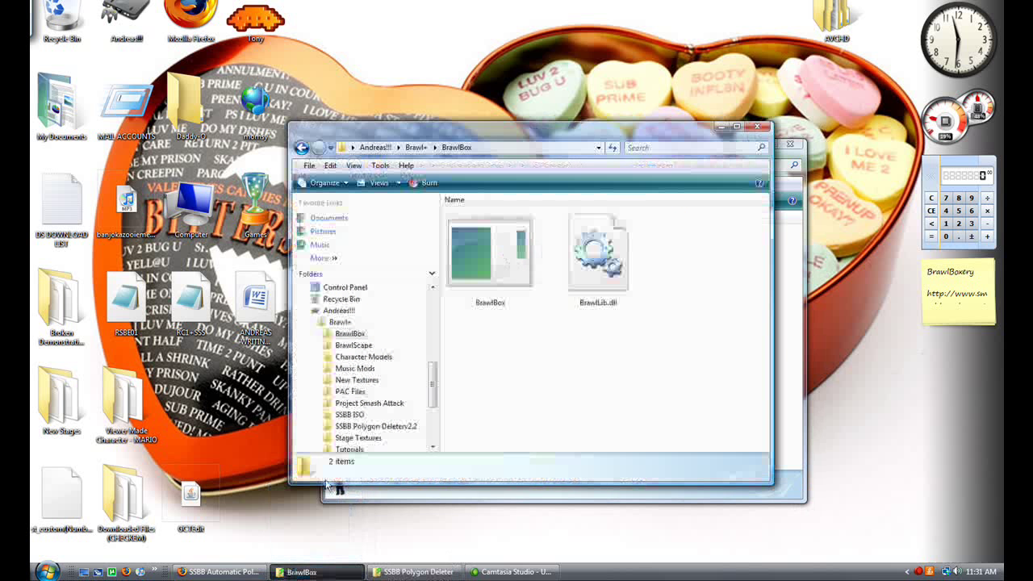
{"action": "double_click", "coordinate": [488, 250]}
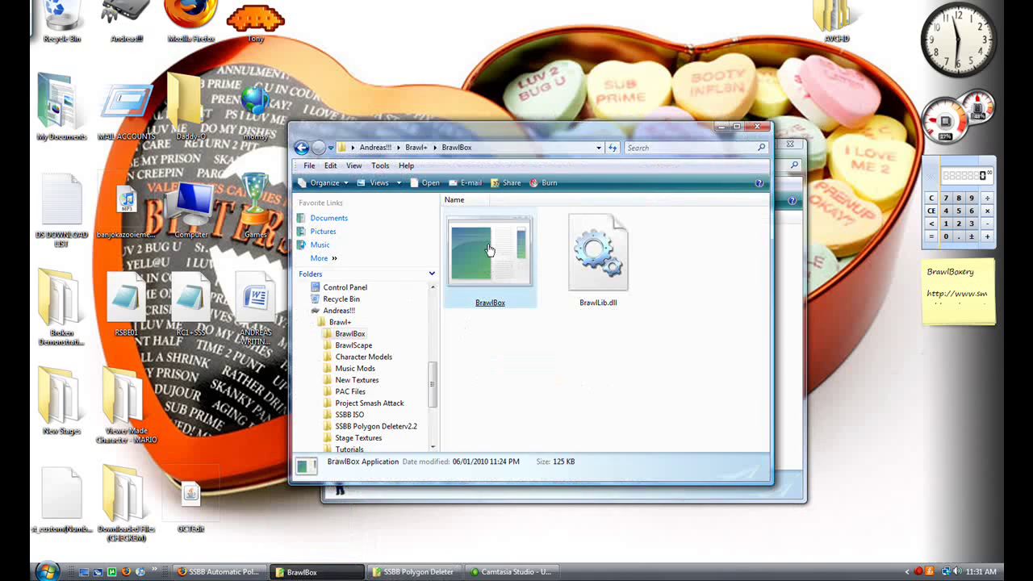
{"action": "left_click", "coordinate": [721, 126]}
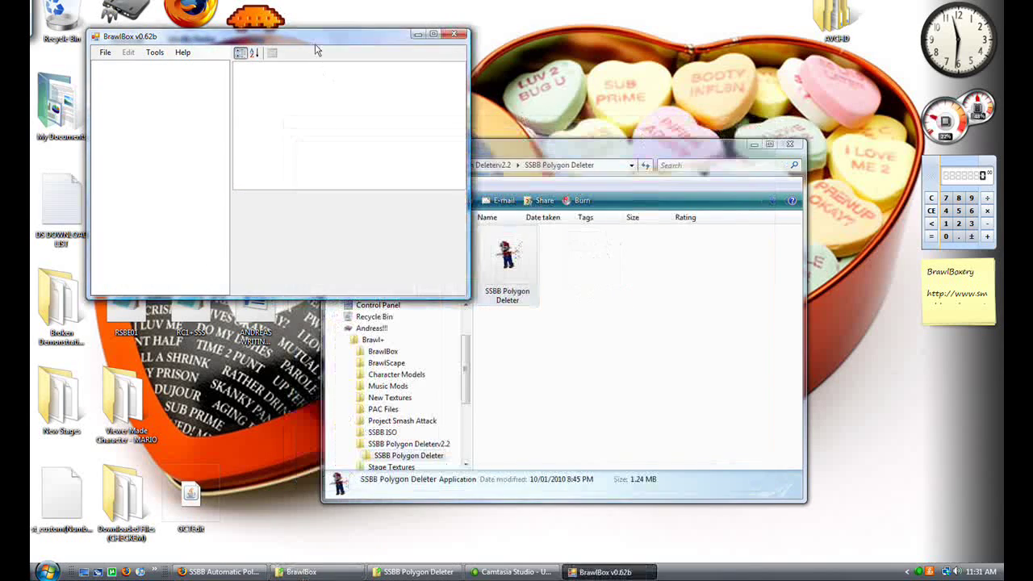
{"action": "left_click_drag", "start_coordinate": [318, 37], "coordinate": [328, 58]}
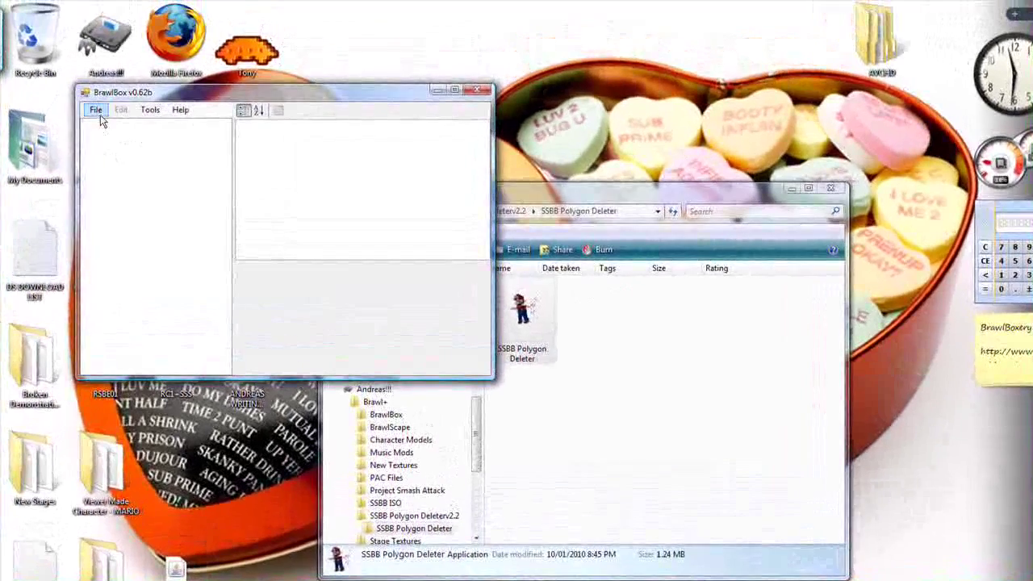
Browse the Open dialog to Brawl+ > PAC Files > Character Model PACS > Pit.
{"action": "left_click", "coordinate": [96, 109]}
{"action": "left_click", "coordinate": [113, 139]}
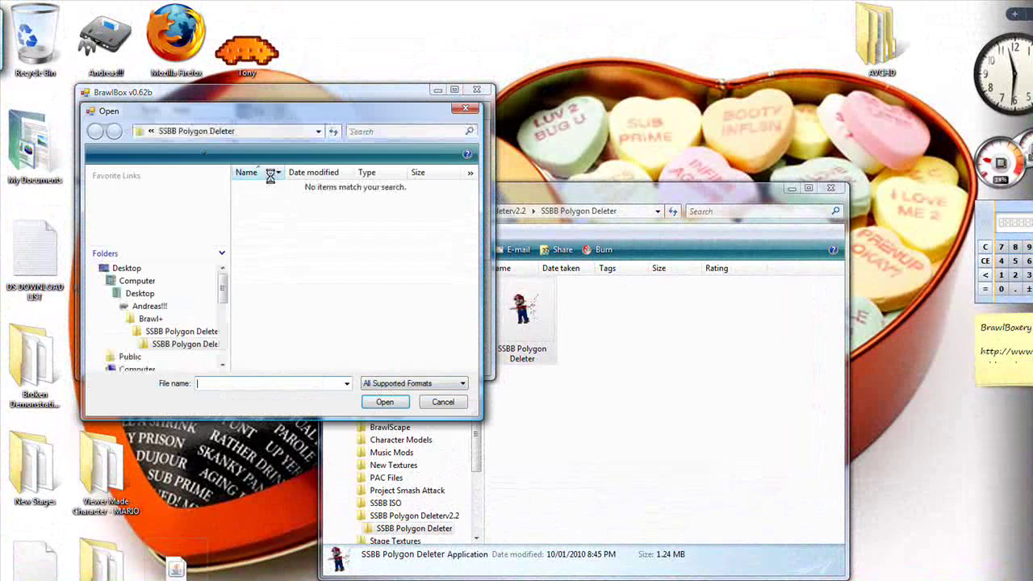
{"action": "left_click", "coordinate": [151, 132]}
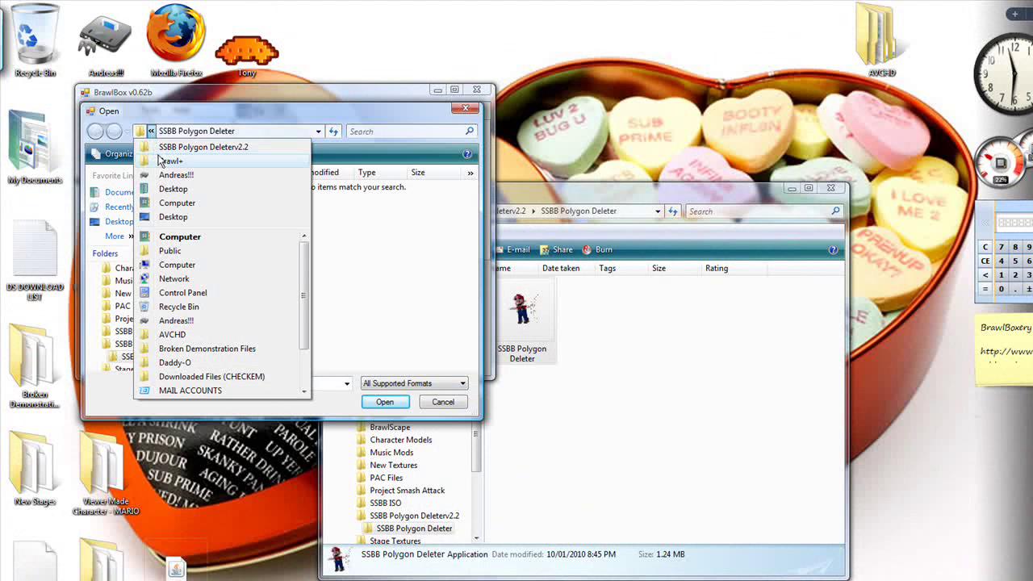
{"action": "left_click", "coordinate": [170, 161]}
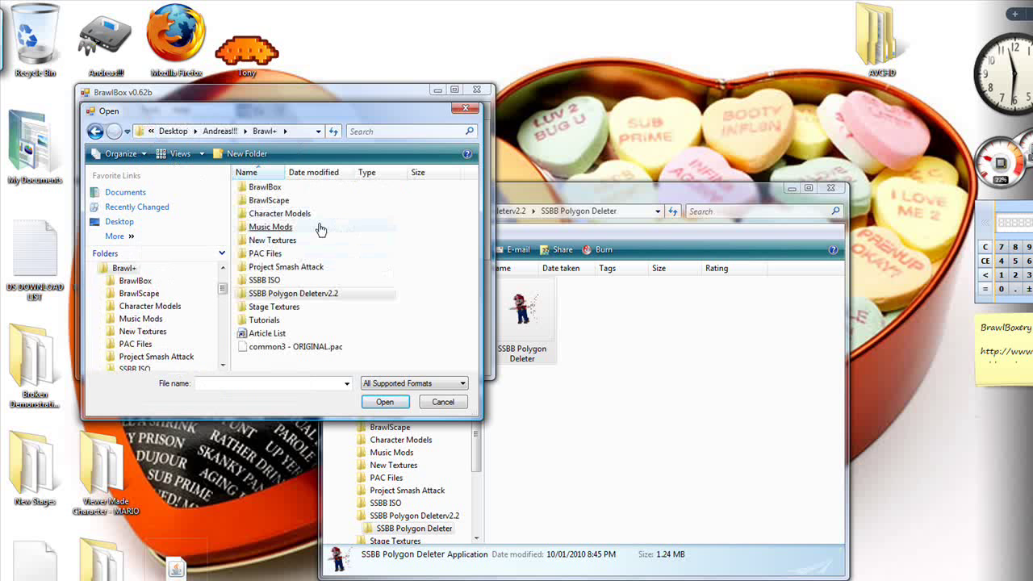
{"action": "double_click", "coordinate": [289, 254]}
{"action": "double_click", "coordinate": [323, 201]}
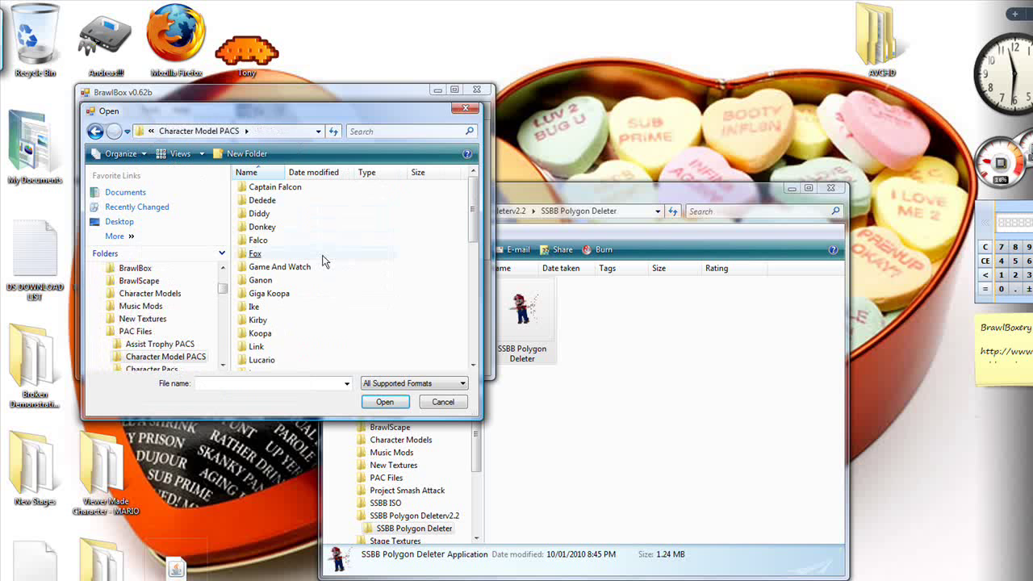
{"action": "left_click_drag", "start_coordinate": [478, 214], "coordinate": [471, 269]}
{"action": "double_click", "coordinate": [291, 324]}
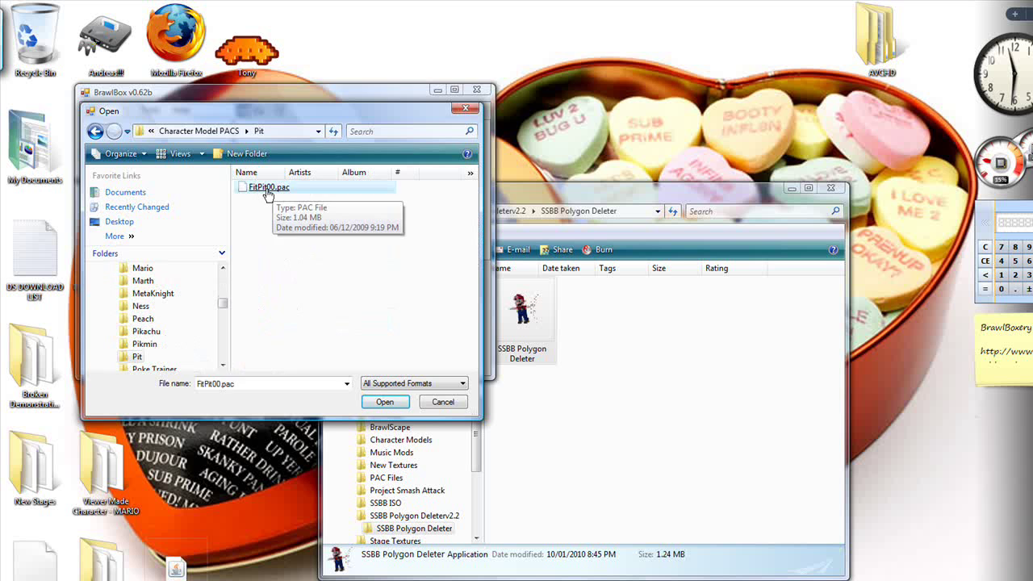
Open FitPit00.pac and expand ModelData[0] > 3DModels(NW4R) to reveal FitPit00.
{"action": "double_click", "coordinate": [268, 188]}
{"action": "left_click_drag", "start_coordinate": [220, 100], "coordinate": [216, 139]}
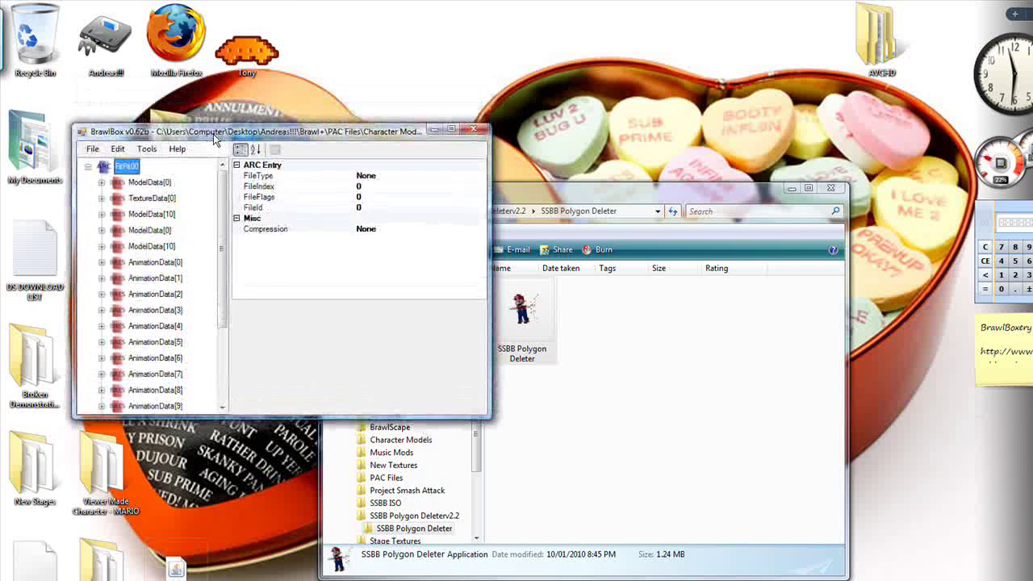
{"action": "left_click", "coordinate": [101, 183]}
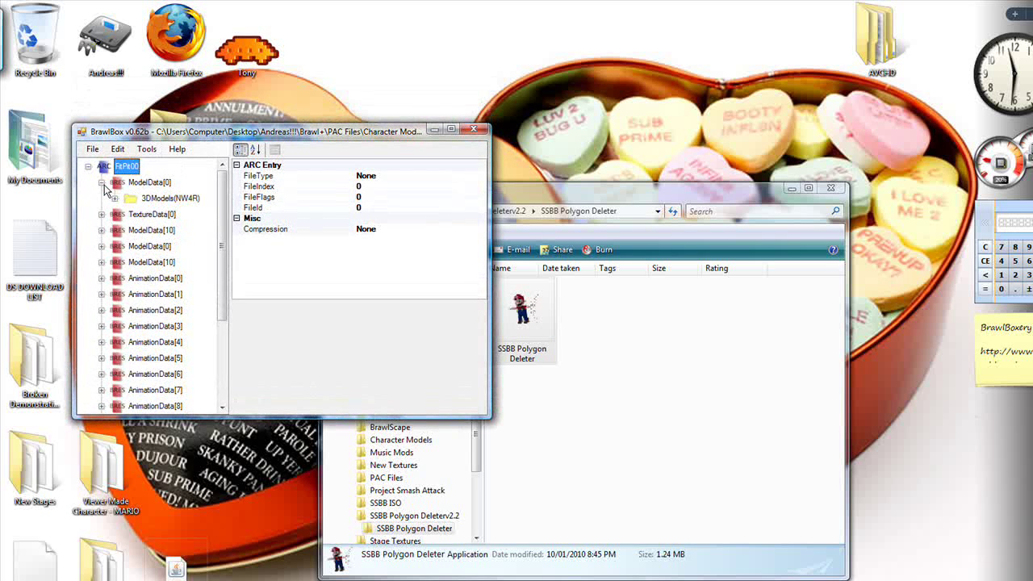
{"action": "left_click", "coordinate": [116, 198]}
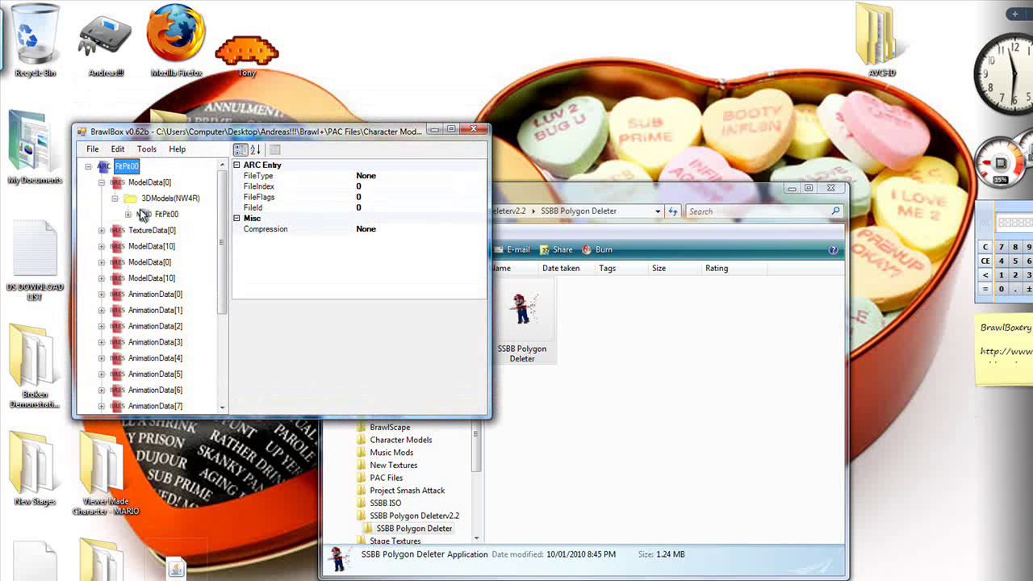
Preview FitPit00 in 3D to view Pit's wings, then expand its MDL0 folders.
{"action": "right_click", "coordinate": [144, 215]}
{"action": "left_click", "coordinate": [173, 219]}
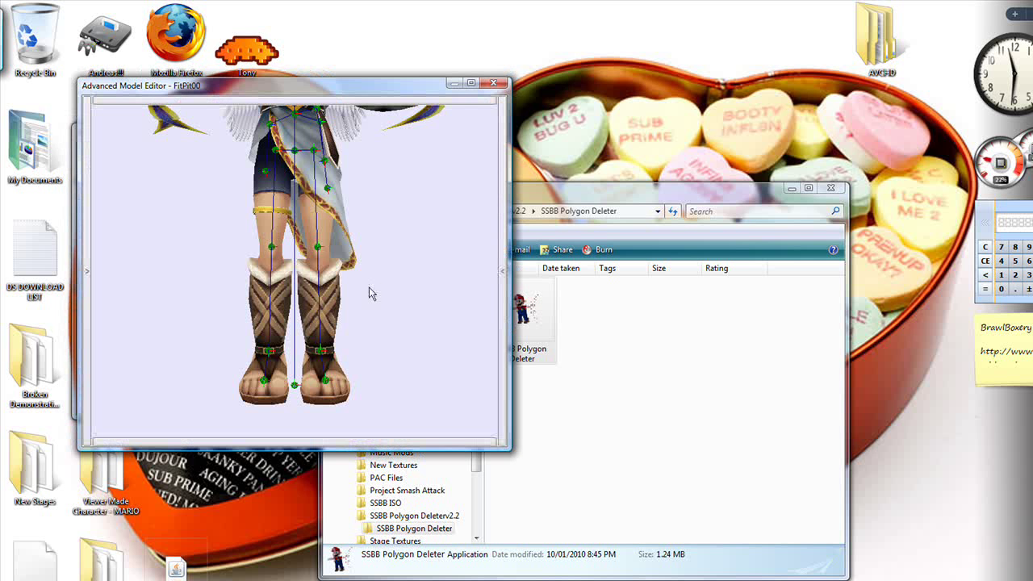
{"action": "left_click_drag", "start_coordinate": [383, 379], "coordinate": [340, 309]}
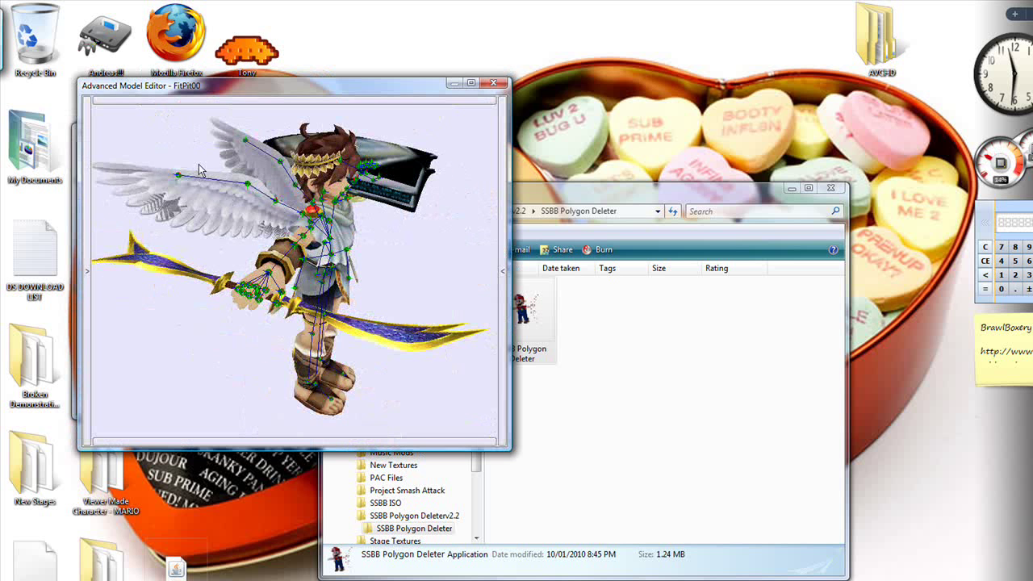
{"action": "left_click", "coordinate": [493, 83]}
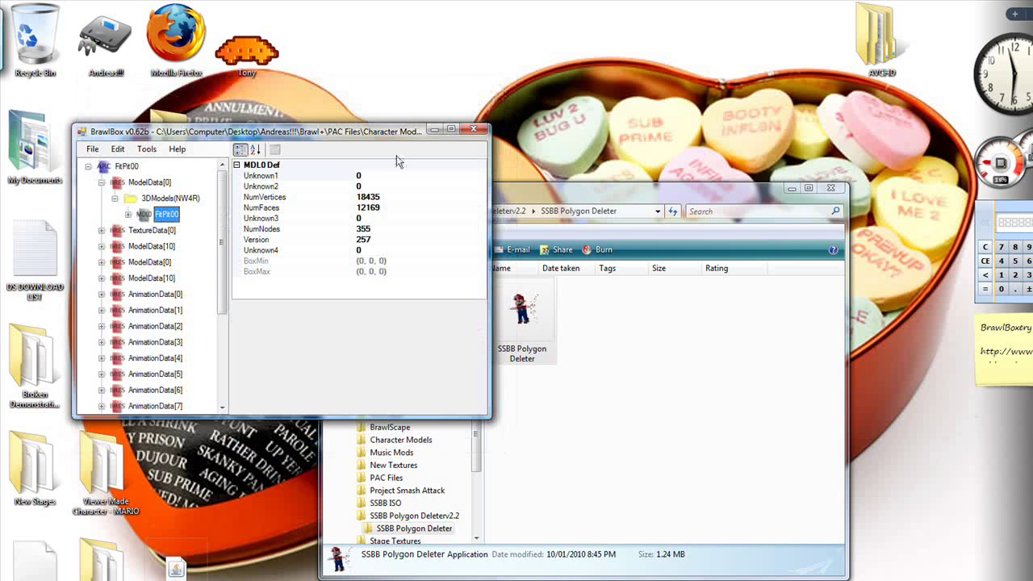
{"action": "left_click", "coordinate": [127, 215]}
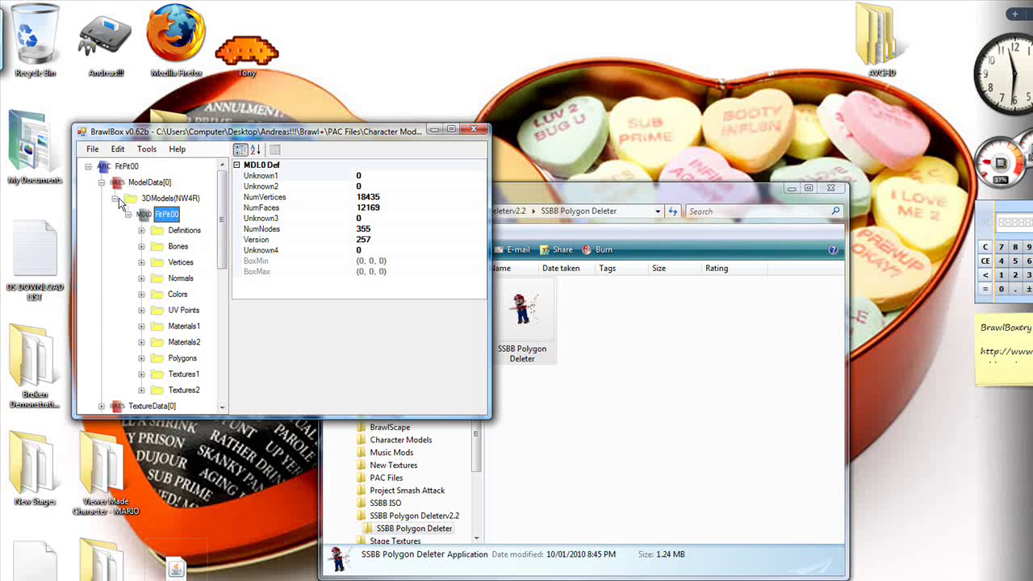
Export FitPit00 as 'model' into SSBB Polygon Deleterv2.2 > SSBB Polygon Deleter.
{"action": "right_click", "coordinate": [167, 216]}
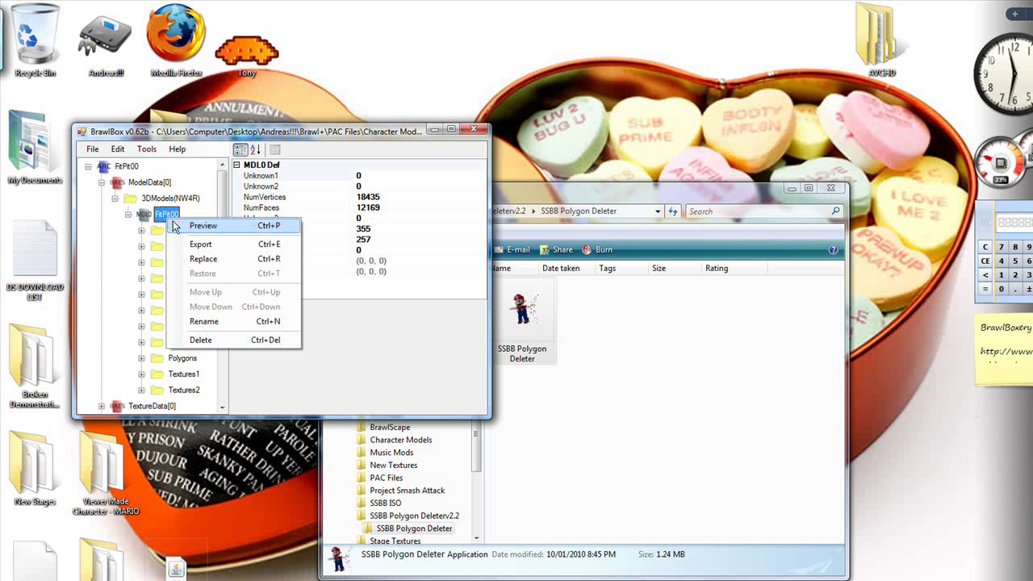
{"action": "left_click", "coordinate": [212, 252]}
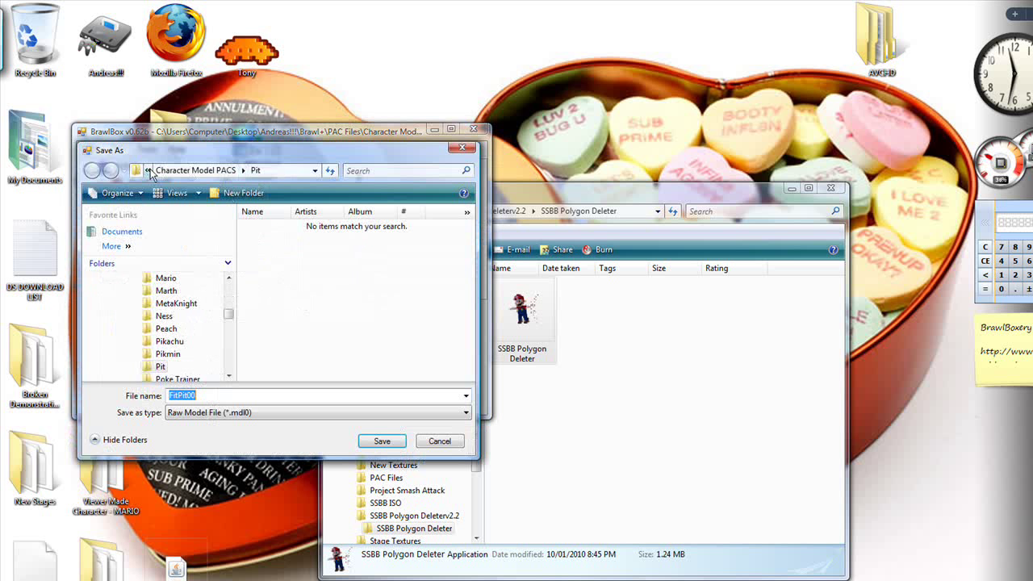
{"action": "left_click", "coordinate": [150, 176]}
{"action": "left_click", "coordinate": [162, 201]}
{"action": "left_click", "coordinate": [304, 332]}
{"action": "double_click", "coordinate": [303, 333]}
{"action": "double_click", "coordinate": [283, 229]}
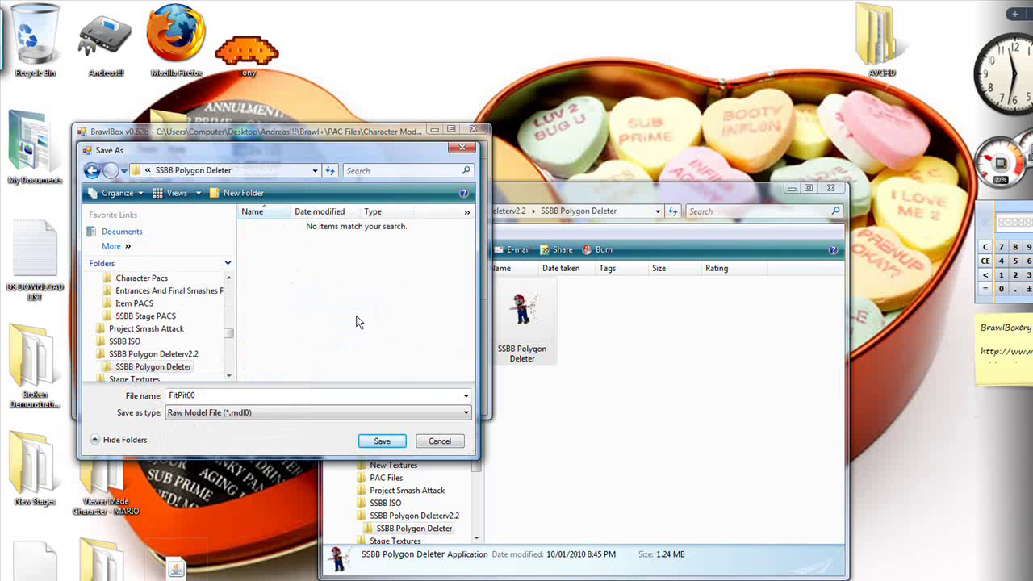
{"action": "left_click", "coordinate": [229, 395]}
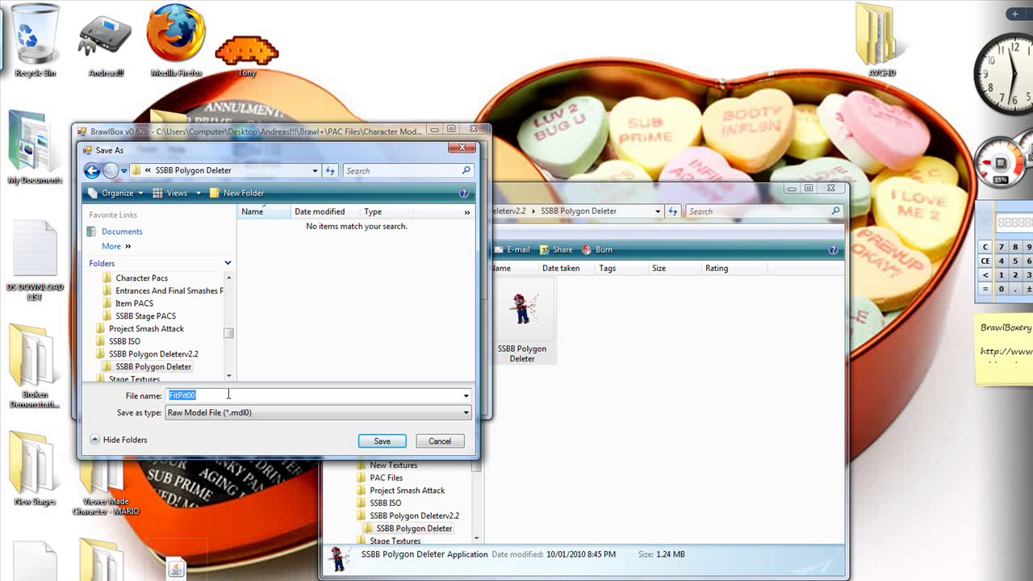
{"action": "type", "text": "model"}
{"action": "left_click", "coordinate": [234, 395]}
{"action": "left_click", "coordinate": [395, 447]}
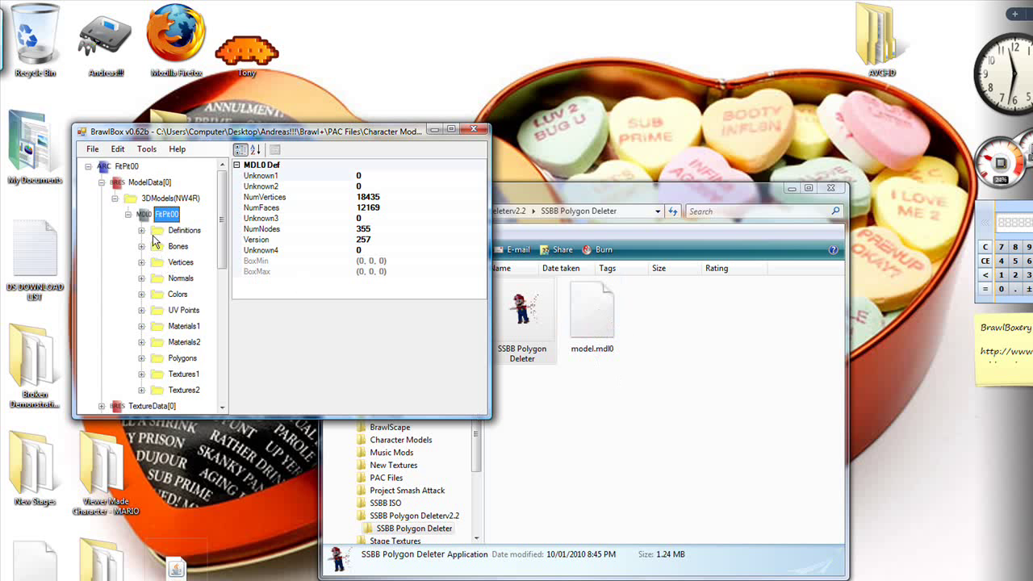
Expand FitPit00's Polygons folder and open the model's 3D preview.
{"action": "scroll", "coordinate": [145, 251], "scroll_direction": "down", "scroll_amount": 1}
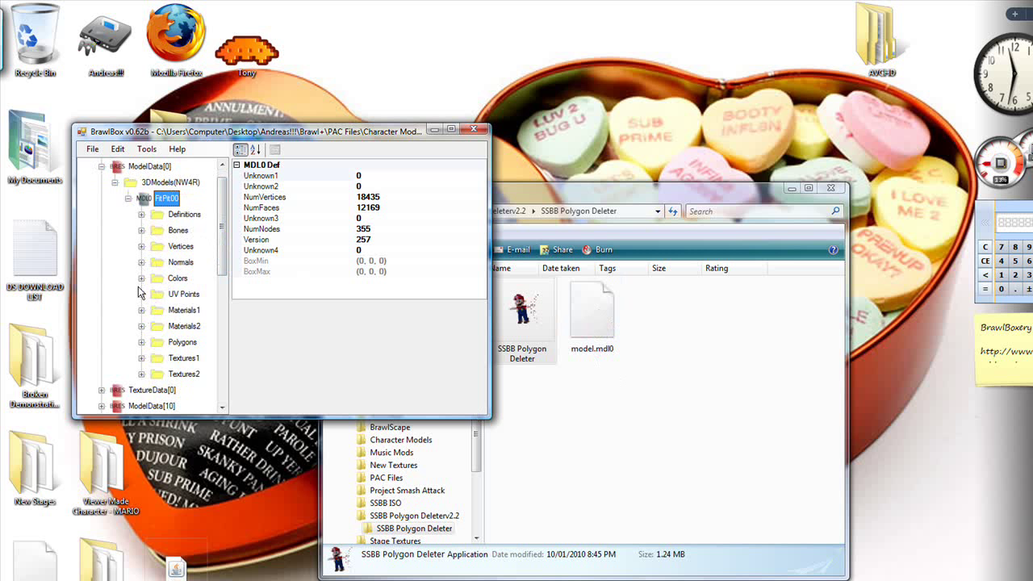
{"action": "left_click", "coordinate": [141, 343]}
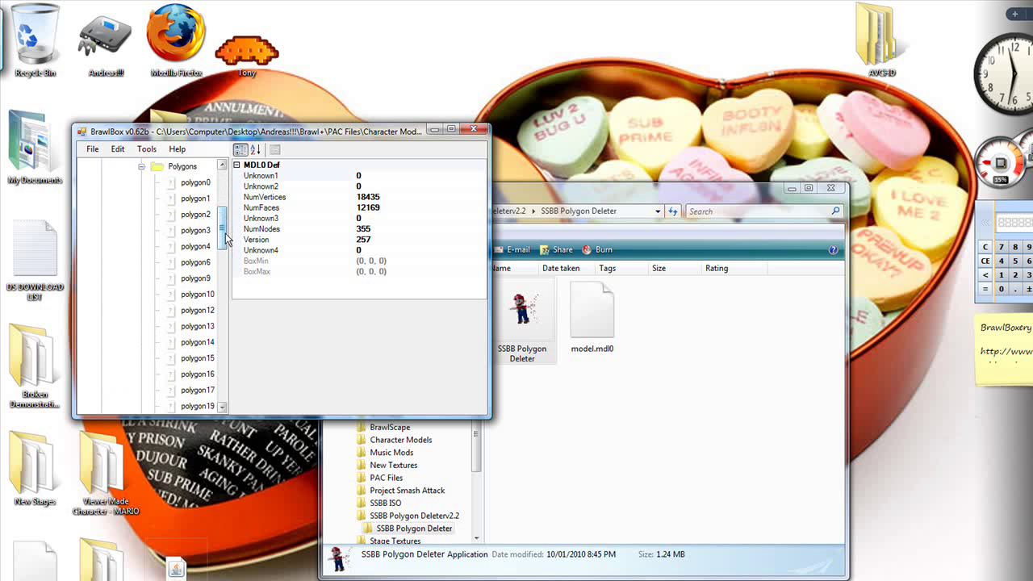
{"action": "left_click_drag", "start_coordinate": [227, 235], "coordinate": [224, 185]}
{"action": "right_click", "coordinate": [151, 210]}
{"action": "left_click", "coordinate": [165, 221]}
Hide polygons 56 down to 52 in the preview's polygon checklist to isolate the wings.
{"action": "left_click", "coordinate": [136, 251]}
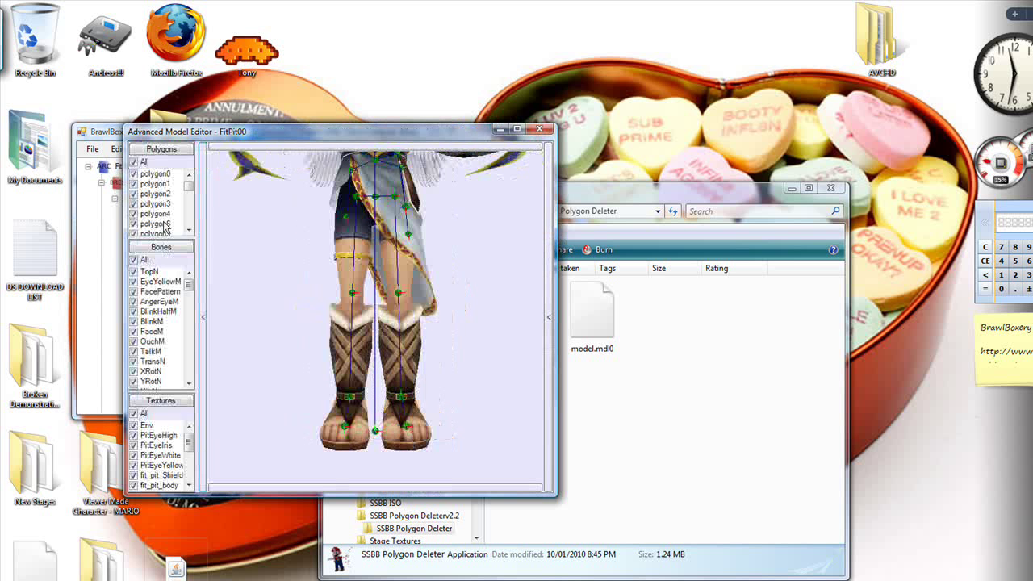
{"action": "left_click", "coordinate": [155, 203]}
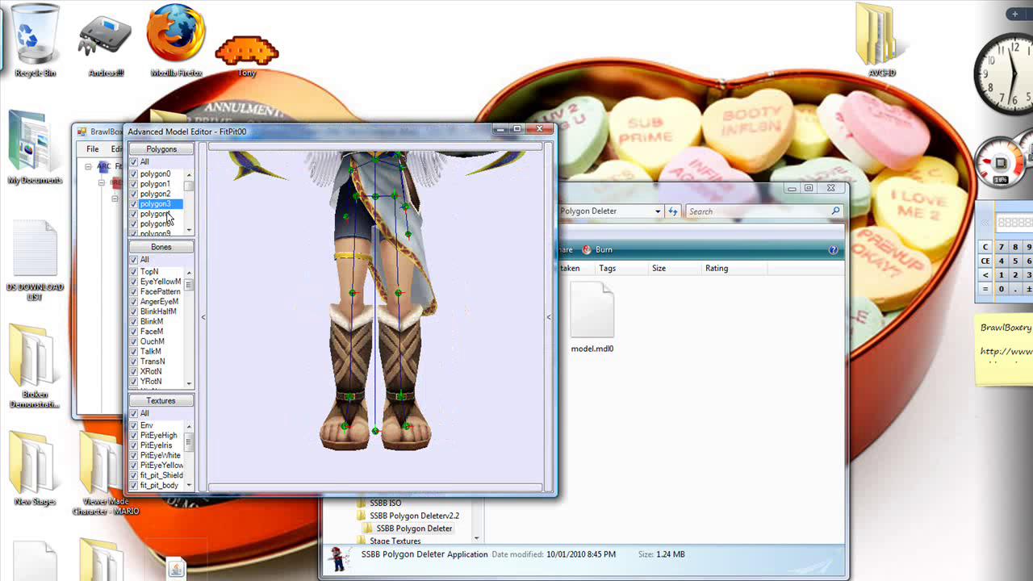
{"action": "scroll", "coordinate": [239, 330], "scroll_direction": "down", "scroll_amount": 3}
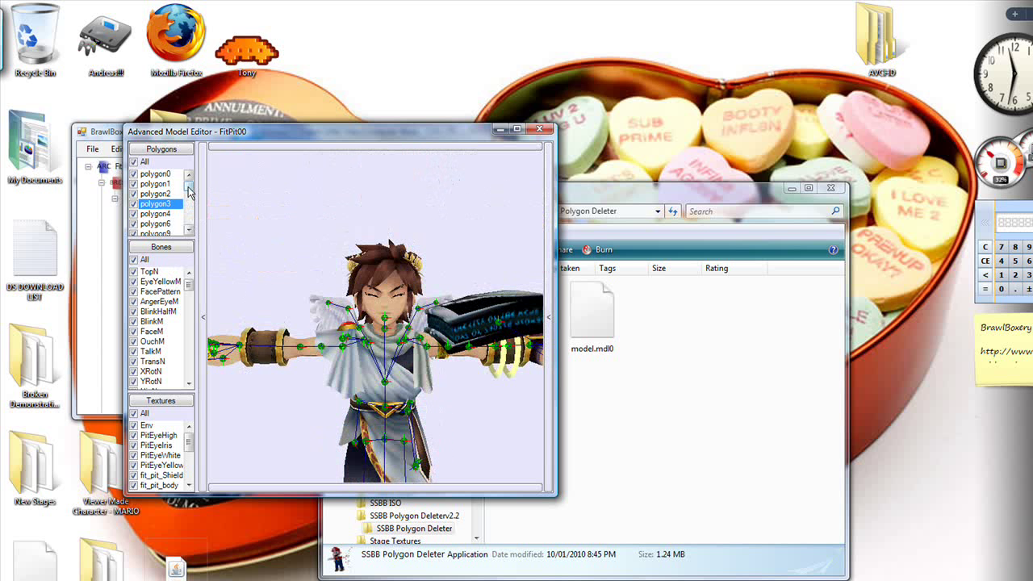
{"action": "scroll", "coordinate": [186, 226], "scroll_direction": "down", "scroll_amount": 15}
{"action": "left_click", "coordinate": [158, 224]}
{"action": "left_click", "coordinate": [133, 226]}
{"action": "left_click", "coordinate": [134, 225]}
{"action": "left_click", "coordinate": [135, 216]}
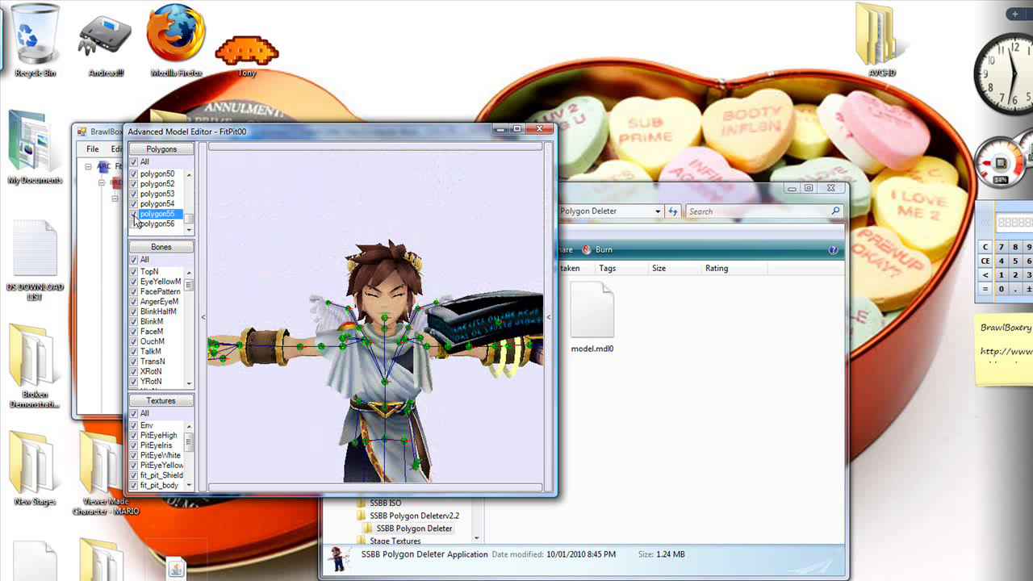
{"action": "left_click", "coordinate": [134, 214]}
{"action": "left_click", "coordinate": [136, 205]}
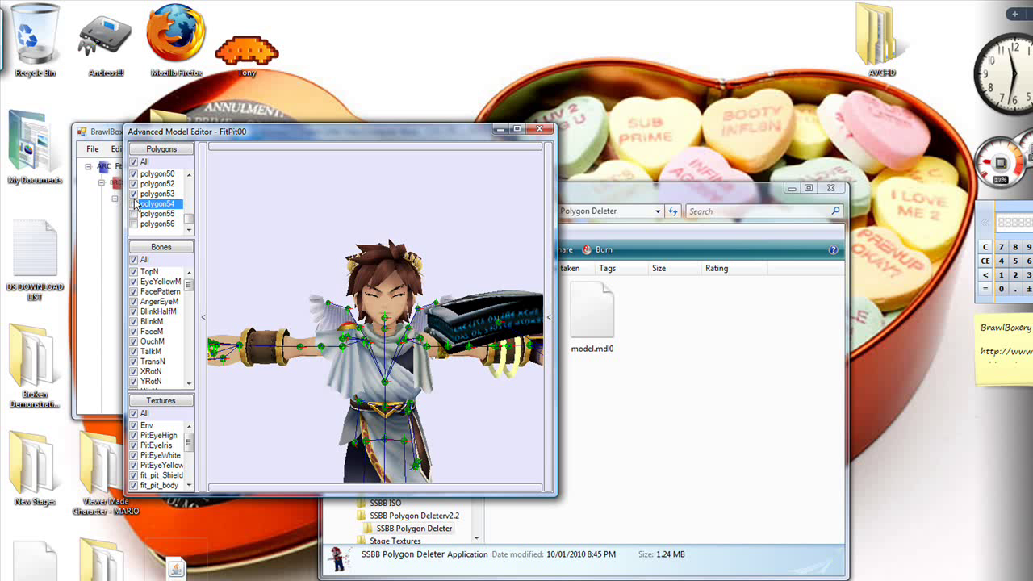
{"action": "left_click", "coordinate": [134, 205]}
{"action": "double_click", "coordinate": [134, 194]}
{"action": "double_click", "coordinate": [134, 184]}
Rotate Pit to confirm the wings are hidden, then close the preview.
{"action": "right_click_drag", "start_coordinate": [249, 286], "coordinate": [275, 309]}
{"action": "left_click_drag", "start_coordinate": [253, 314], "coordinate": [334, 331]}
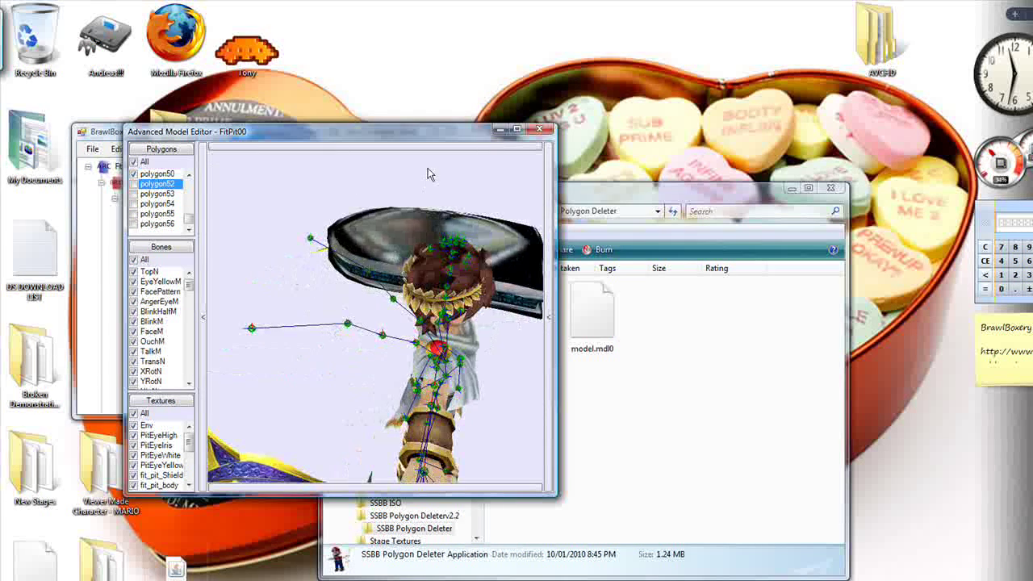
{"action": "left_click", "coordinate": [541, 131]}
{"action": "left_click_drag", "start_coordinate": [218, 202], "coordinate": [221, 323]}
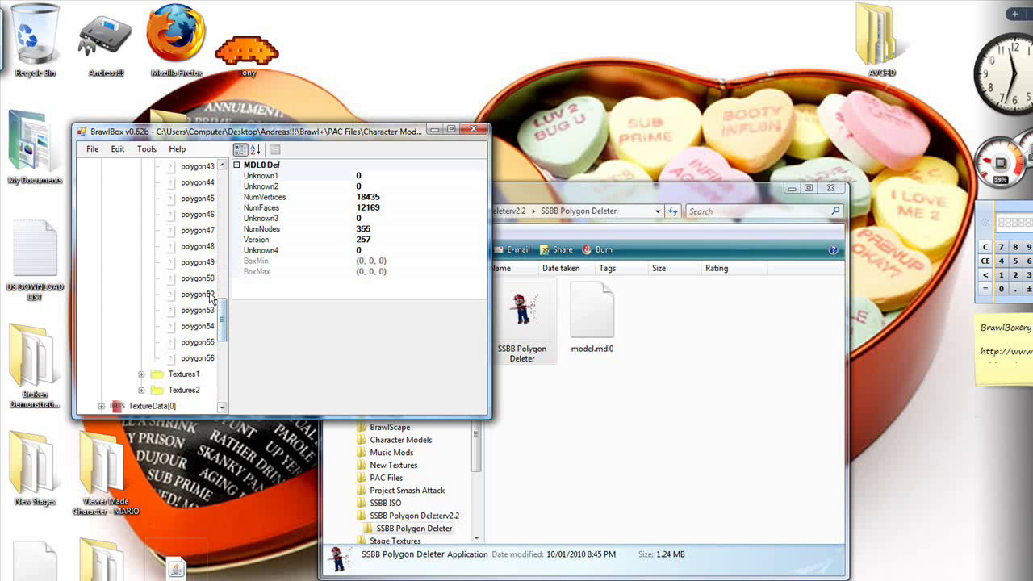
Read MDL0Offset and TotalLen for polygon52 through polygon56 (polygon56: -257248, 1856).
{"action": "left_click", "coordinate": [209, 296]}
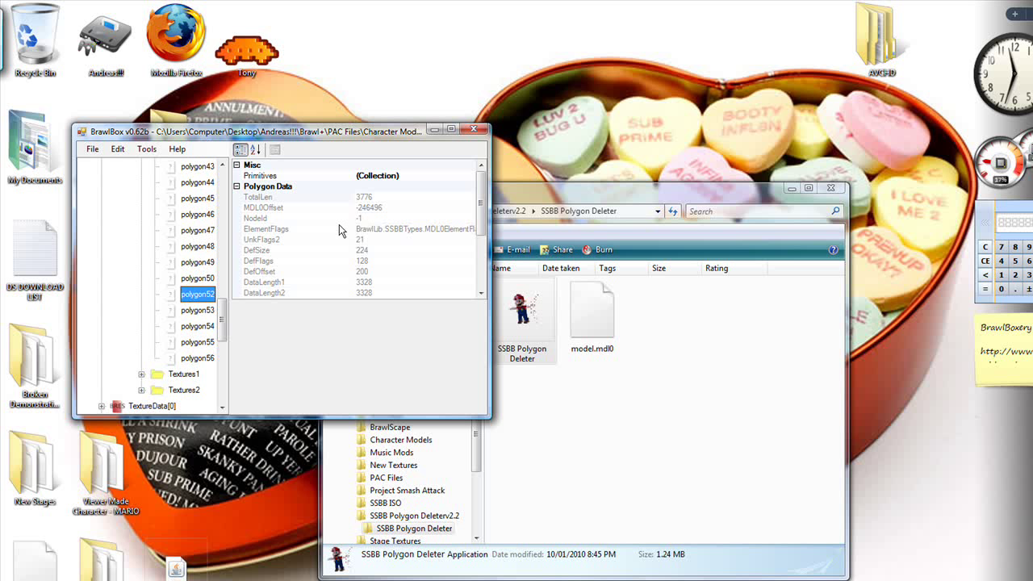
{"action": "left_click", "coordinate": [202, 312]}
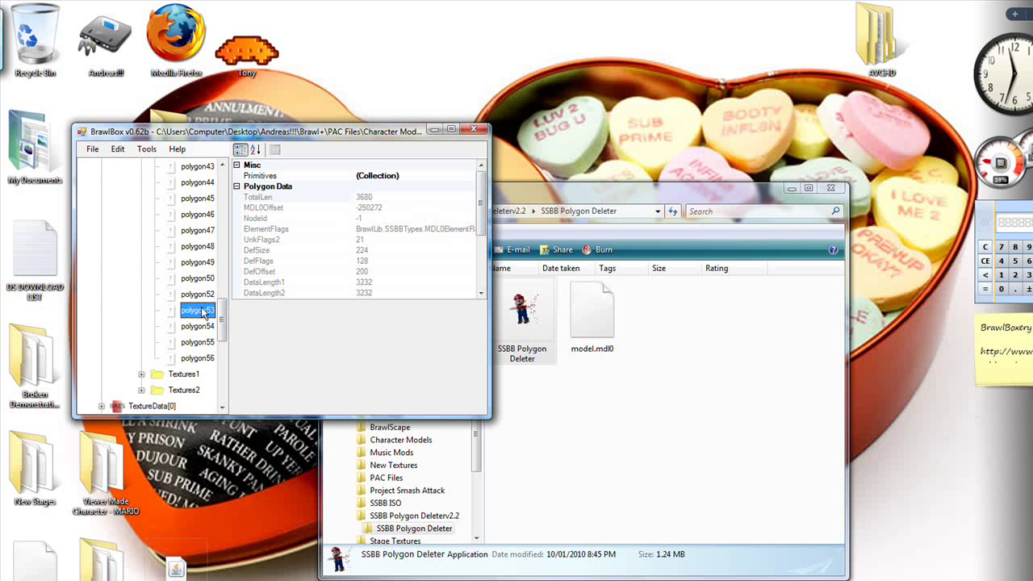
{"action": "left_click", "coordinate": [198, 331]}
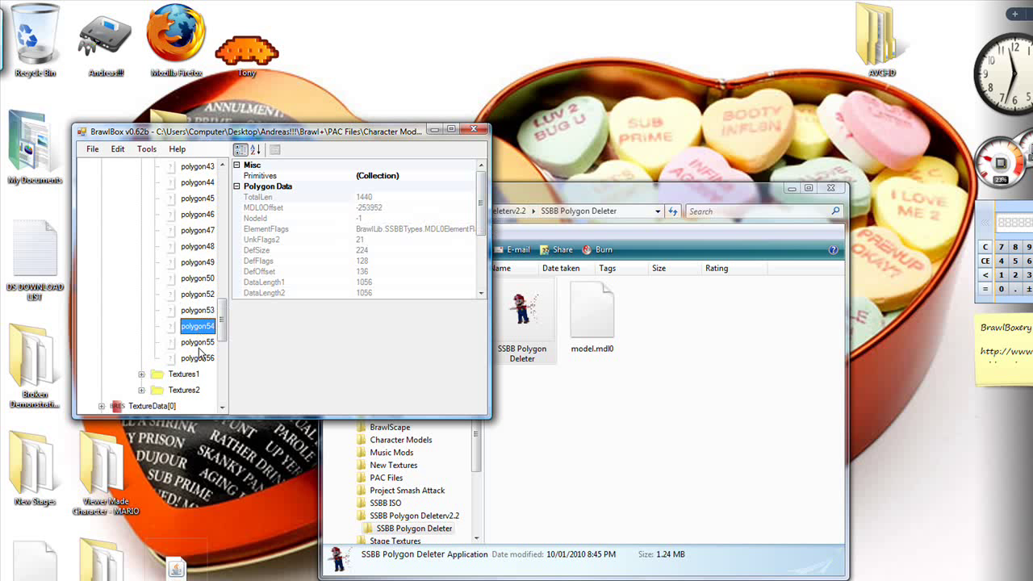
{"action": "left_click", "coordinate": [199, 344]}
{"action": "left_click", "coordinate": [202, 359]}
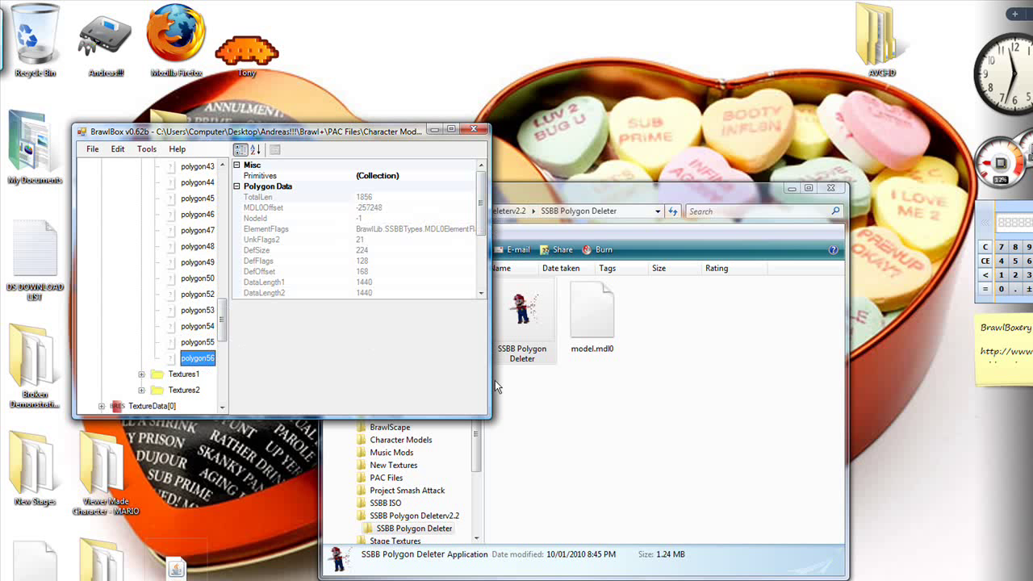
{"action": "left_click", "coordinate": [473, 130]}
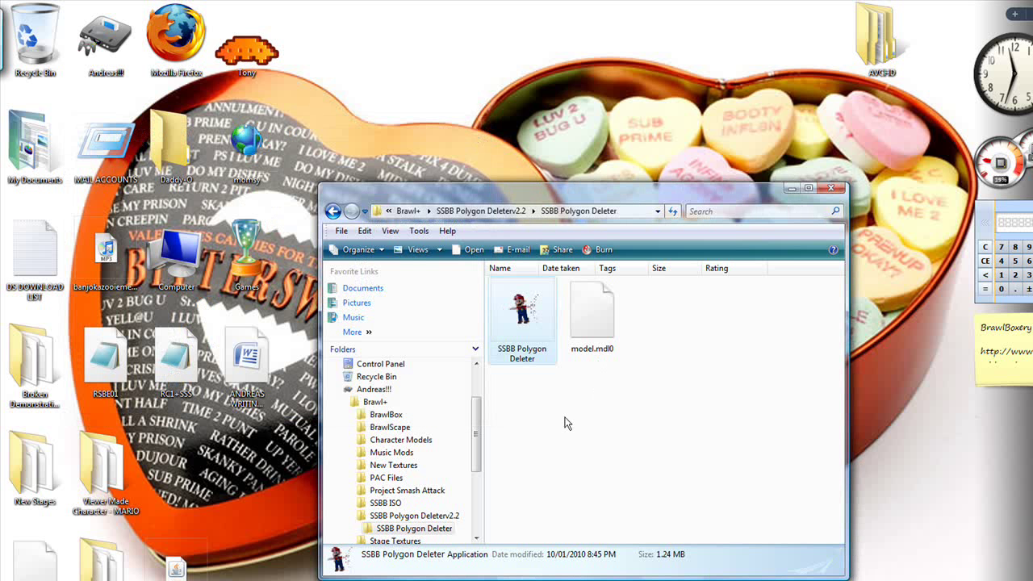
{"action": "left_click", "coordinate": [667, 402]}
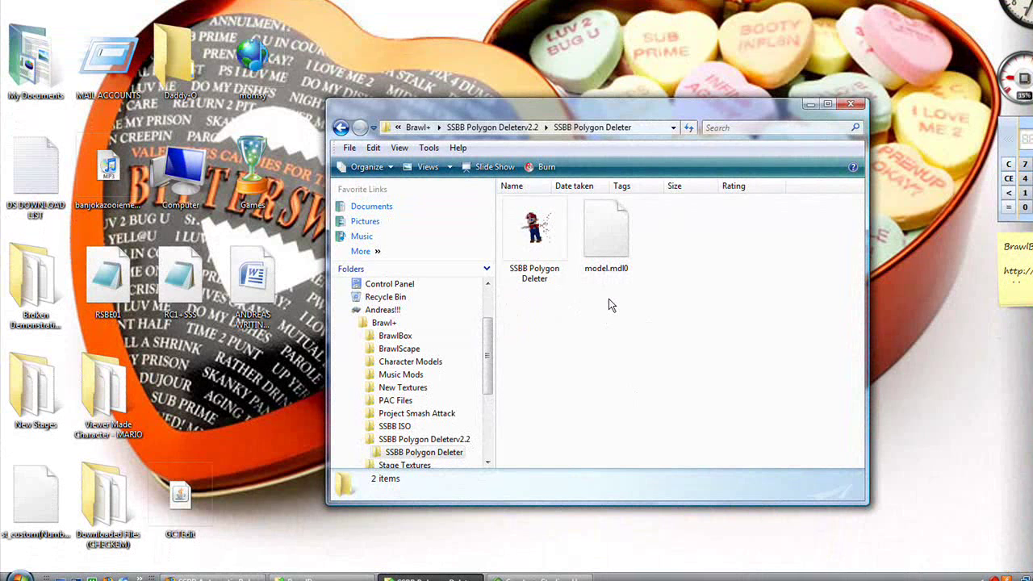
{"action": "left_click_drag", "start_coordinate": [620, 286], "coordinate": [528, 347]}
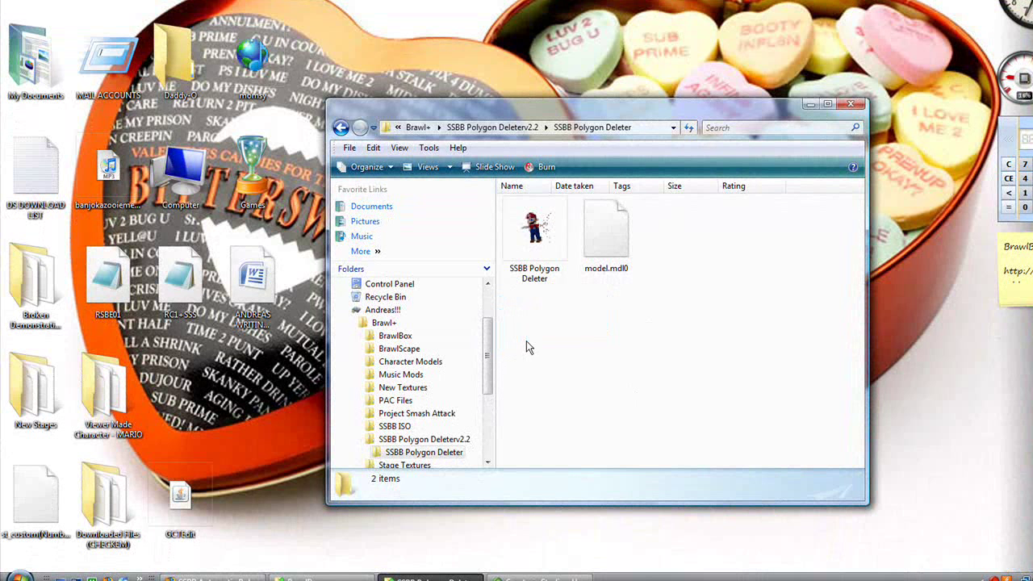
Run the deleter to remove polygon52 at offset 246496 with length 370.
{"action": "double_click", "coordinate": [534, 228]}
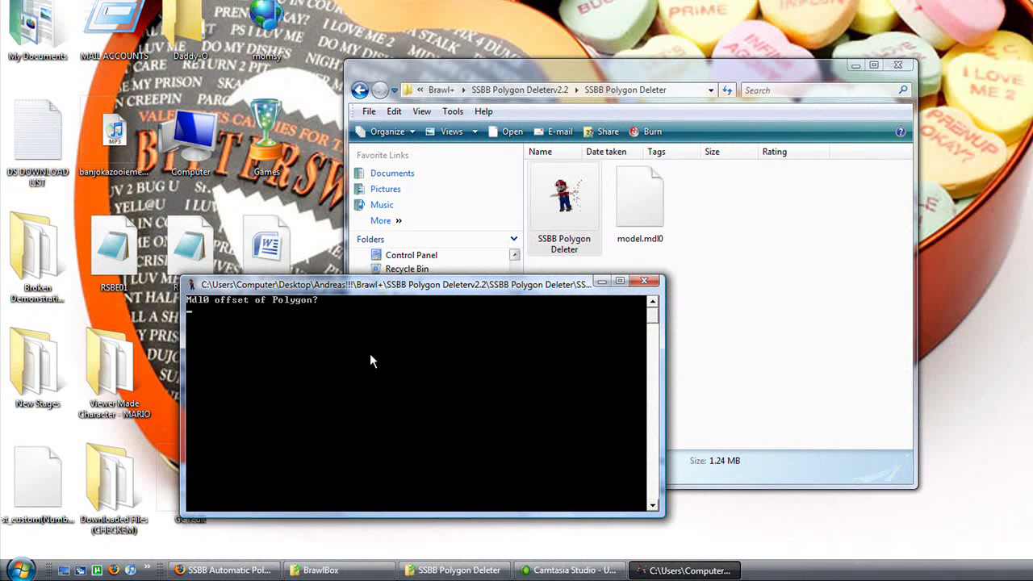
{"action": "type", "text": "246496"}
{"action": "key", "text": "Return"}
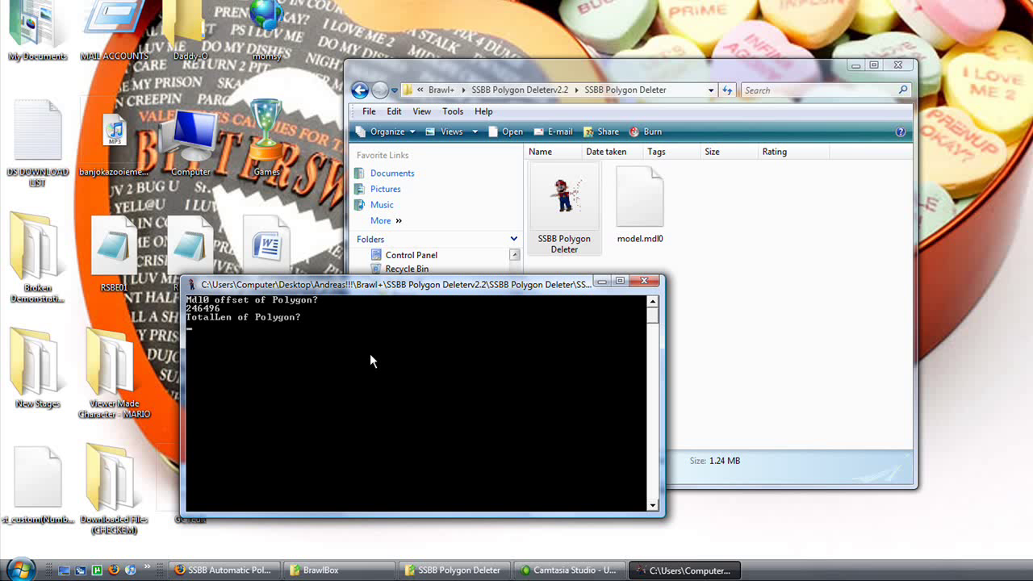
{"action": "type", "text": "37"}
{"action": "type", "text": "0"}
{"action": "key", "text": "Return"}
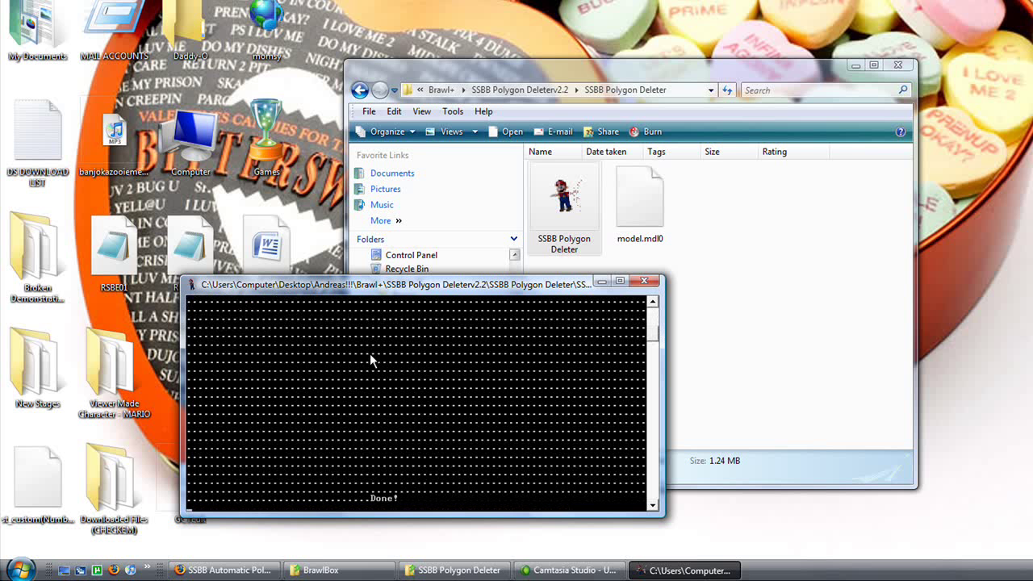
Delete polygon53 at offset 250272 with length 3680.
{"action": "key", "text": "Return"}
{"action": "key", "text": "Return"}
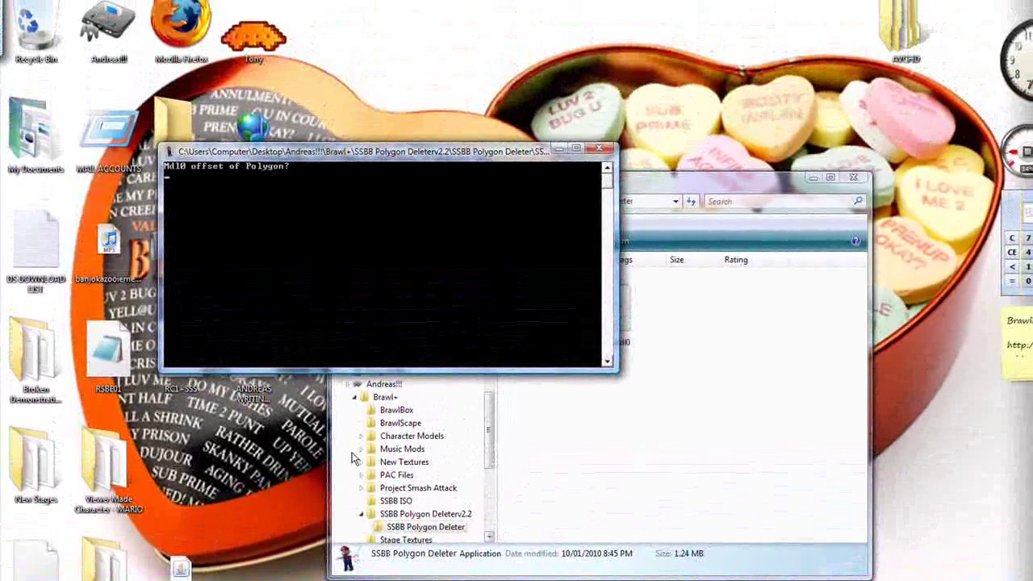
{"action": "type", "text": "250272"}
{"action": "key", "text": "Return"}
{"action": "type", "text": "3"}
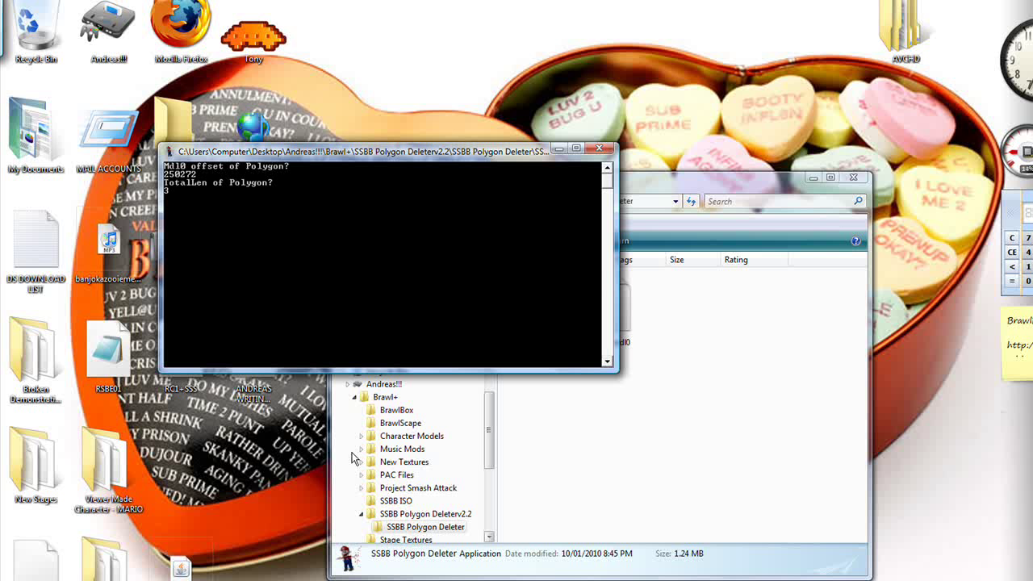
{"action": "type", "text": "680"}
{"action": "key", "text": "Return"}
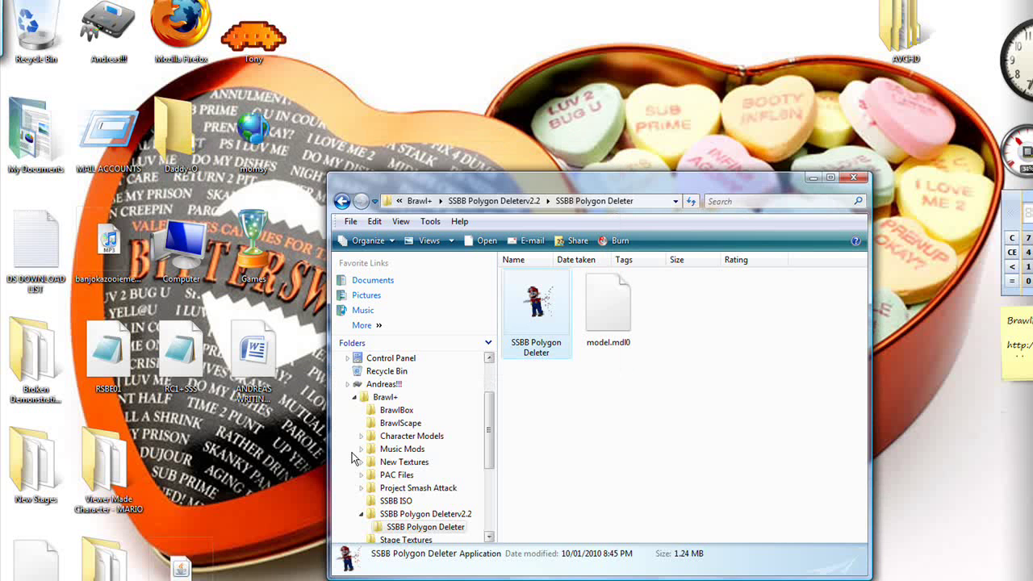
Delete polygon54 at offset 253952 with length 1440.
{"action": "key", "text": "Return"}
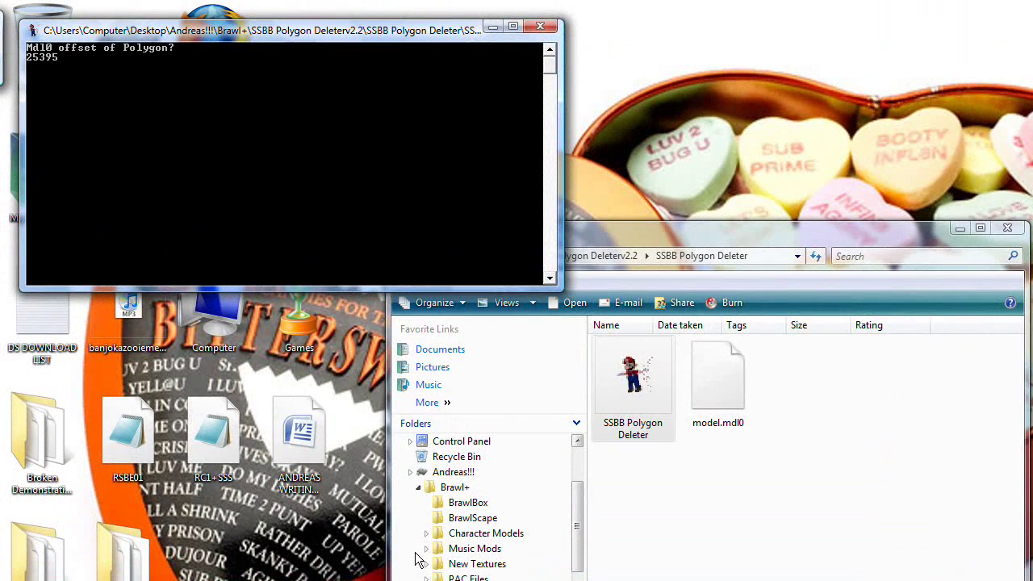
{"action": "key", "text": "Return"}
{"action": "type", "text": "1440"}
{"action": "key", "text": "Return"}
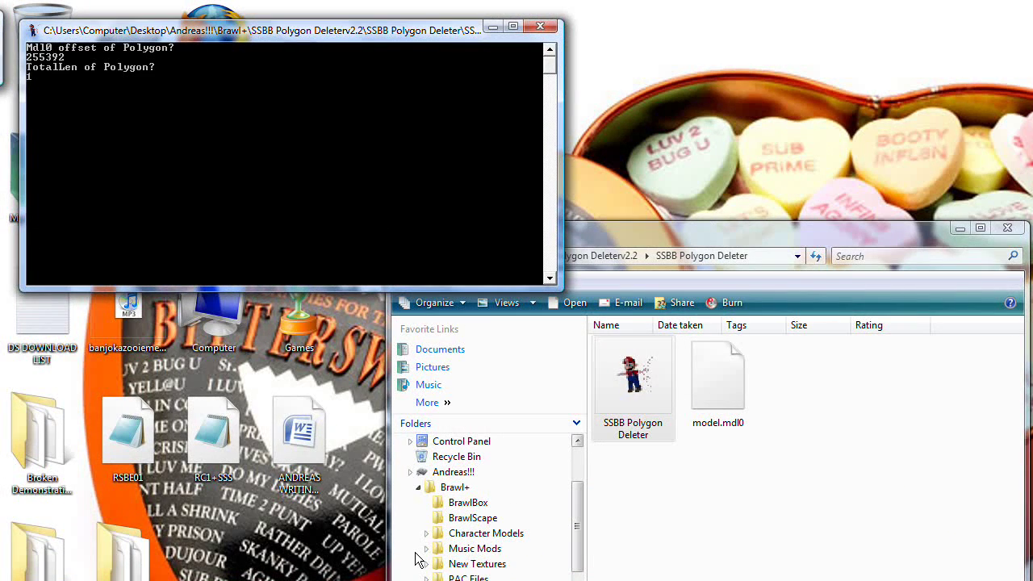
Finish deleting polygon55, then delete polygon56 at offset 257248 with length 1856.
{"action": "type", "text": "185"}
{"action": "key", "text": "Return"}
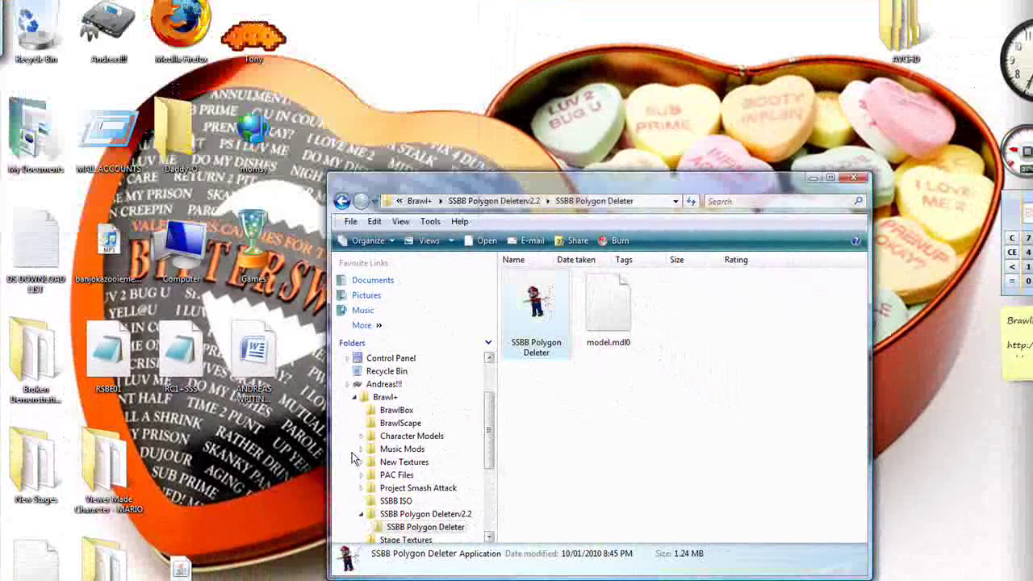
{"action": "key", "text": "Return"}
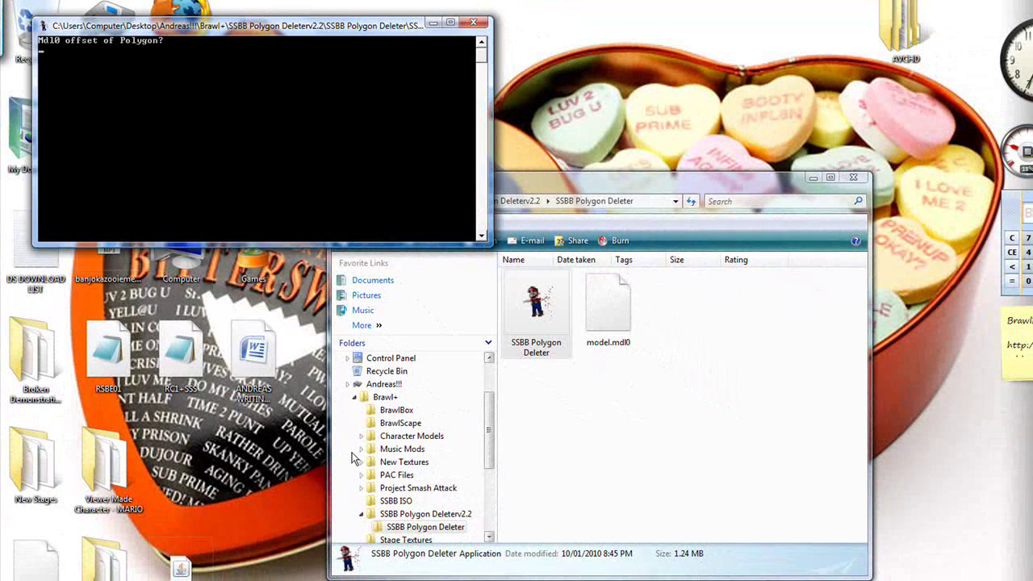
{"action": "type", "text": "257248"}
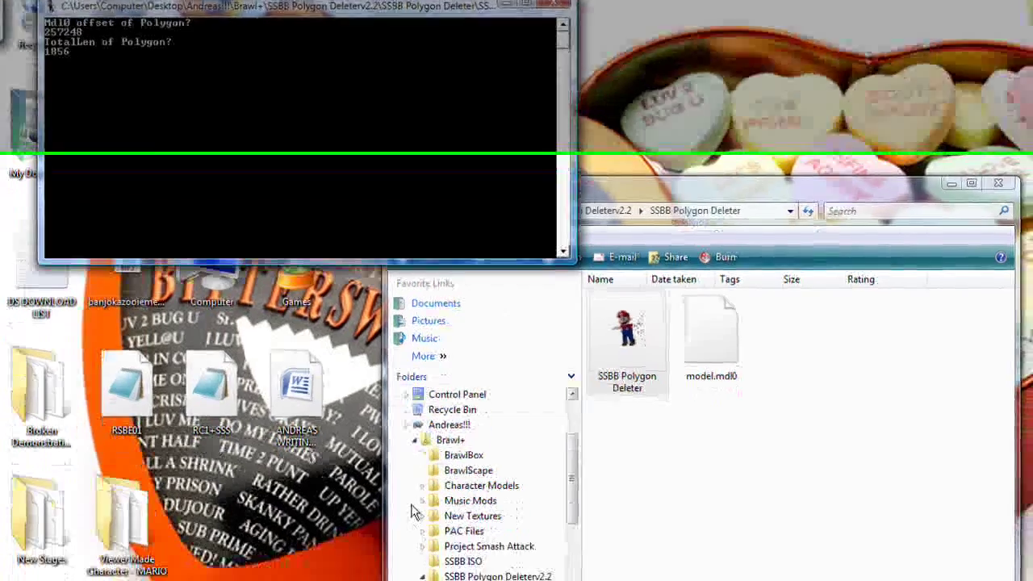
{"action": "key", "text": "Return"}
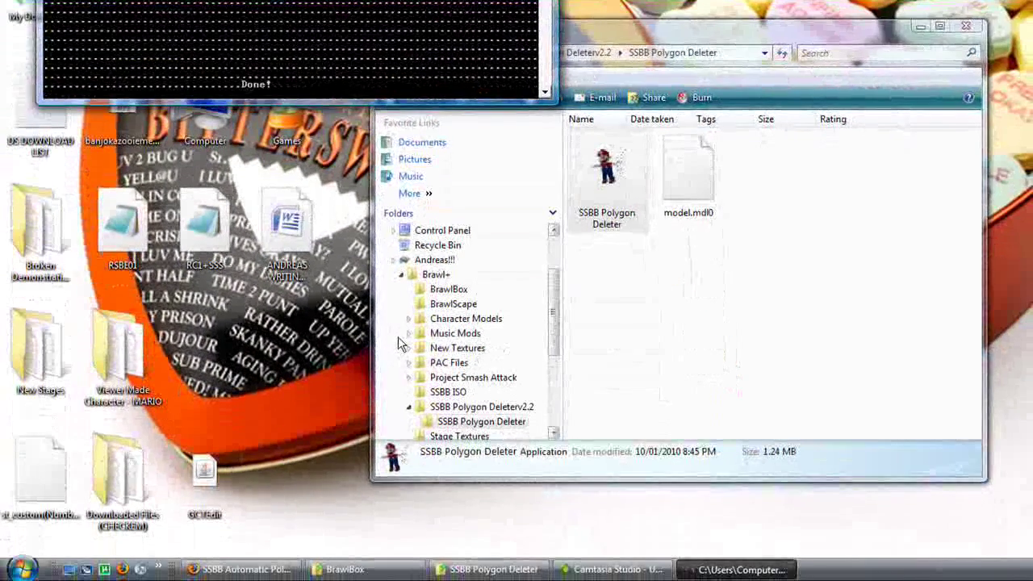
Select the edited model.mdl0 in its folder and launch BrawlBox.
{"action": "left_click", "coordinate": [644, 289]}
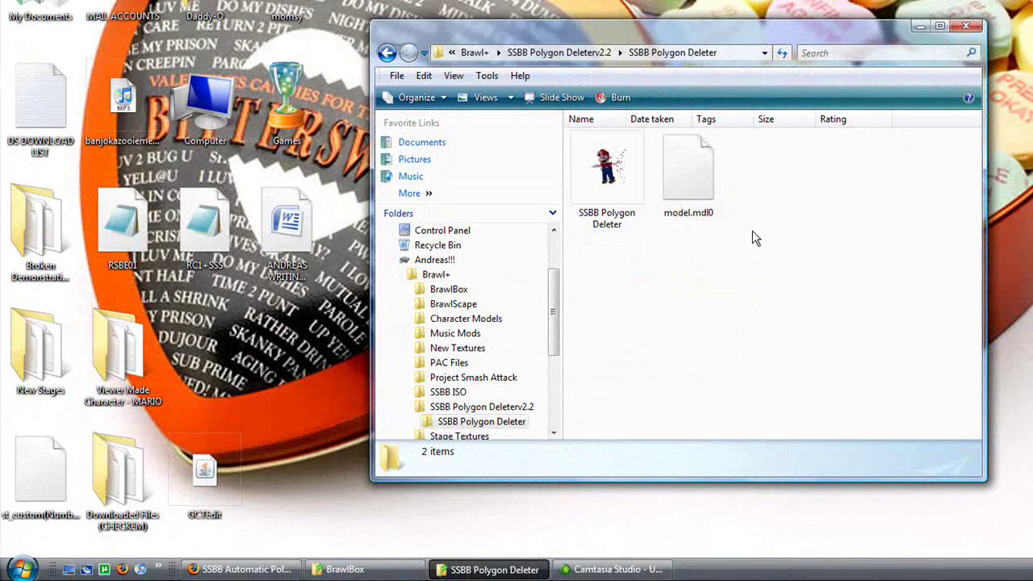
{"action": "left_click_drag", "start_coordinate": [775, 270], "coordinate": [652, 133]}
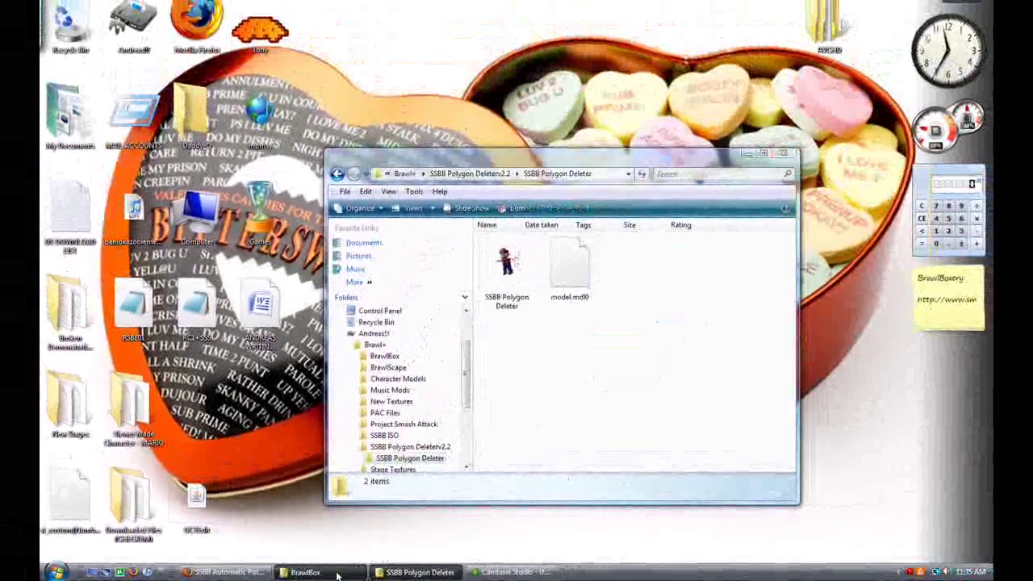
{"action": "left_click", "coordinate": [314, 572]}
{"action": "double_click", "coordinate": [509, 250]}
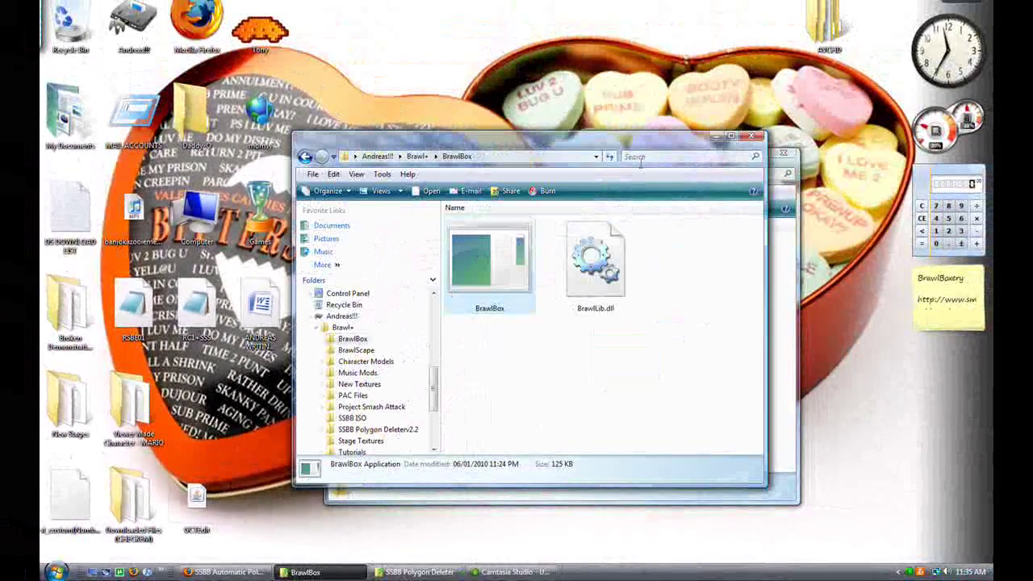
{"action": "left_click", "coordinate": [713, 136]}
Load model.mdl0 through File > Open and bring up FitPit00's options.
{"action": "left_click", "coordinate": [100, 51]}
{"action": "left_click", "coordinate": [118, 77]}
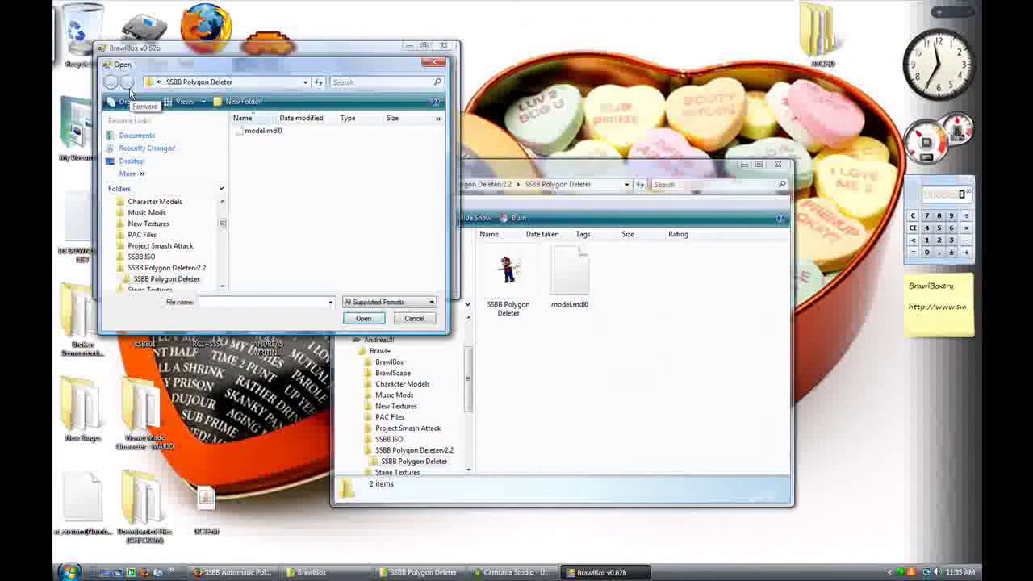
{"action": "left_click", "coordinate": [267, 134]}
{"action": "double_click", "coordinate": [268, 134]}
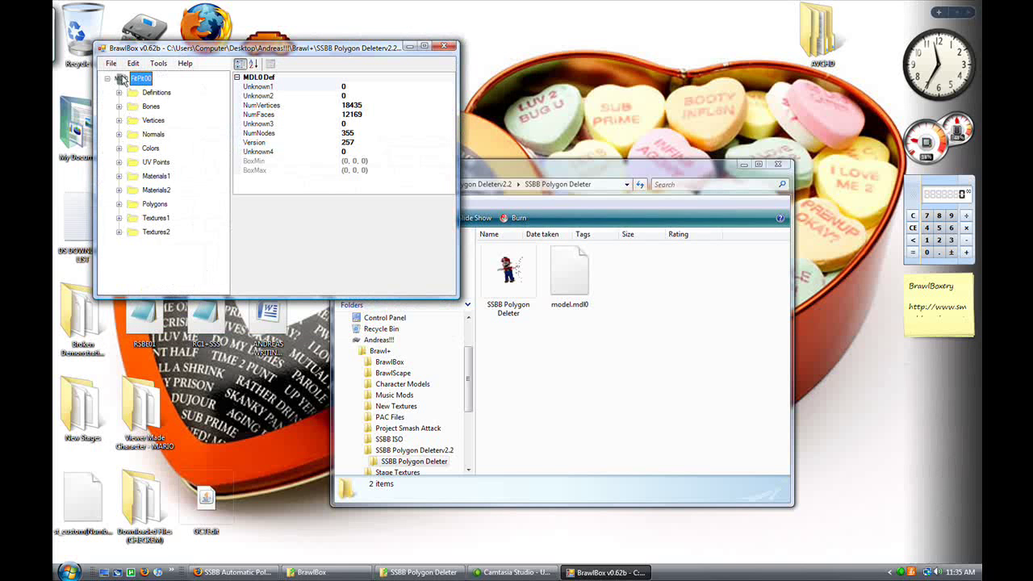
{"action": "right_click", "coordinate": [125, 78]}
Preview the edited FitPit00, select polygon52, rotate to verify the wings are gone, then close.
{"action": "left_click", "coordinate": [145, 88]}
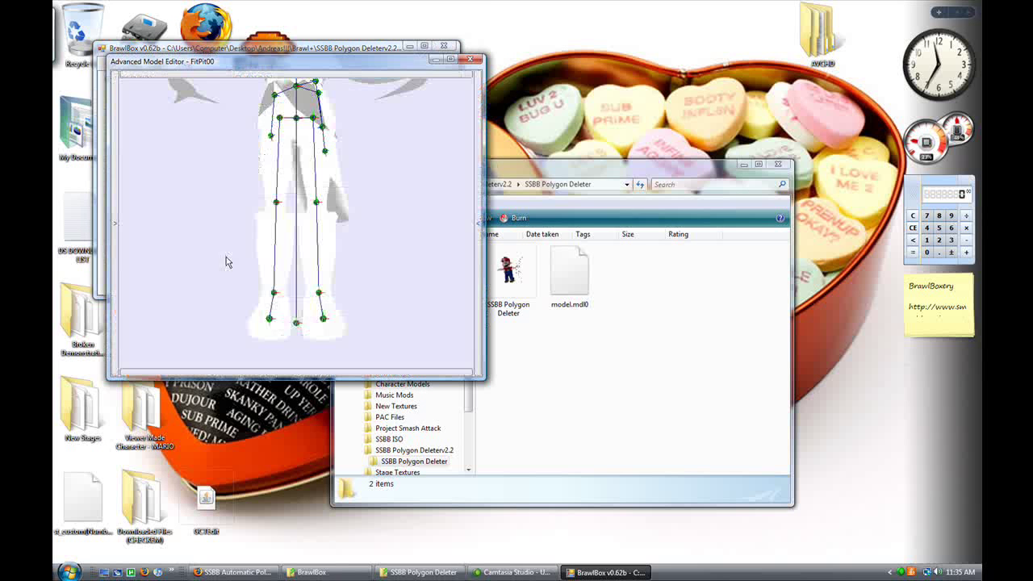
{"action": "left_click_drag", "start_coordinate": [281, 176], "coordinate": [316, 213]}
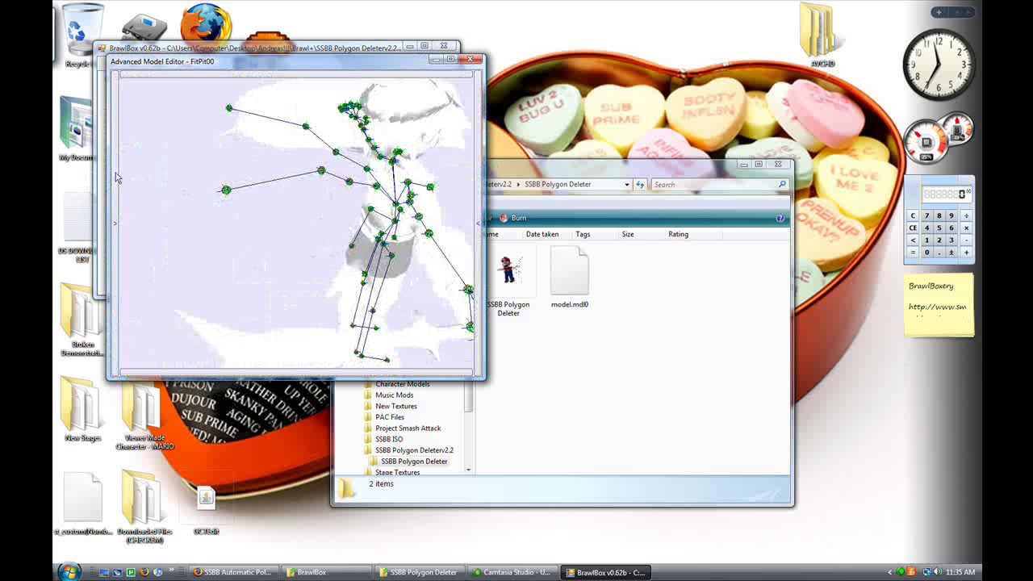
{"action": "left_click", "coordinate": [115, 177]}
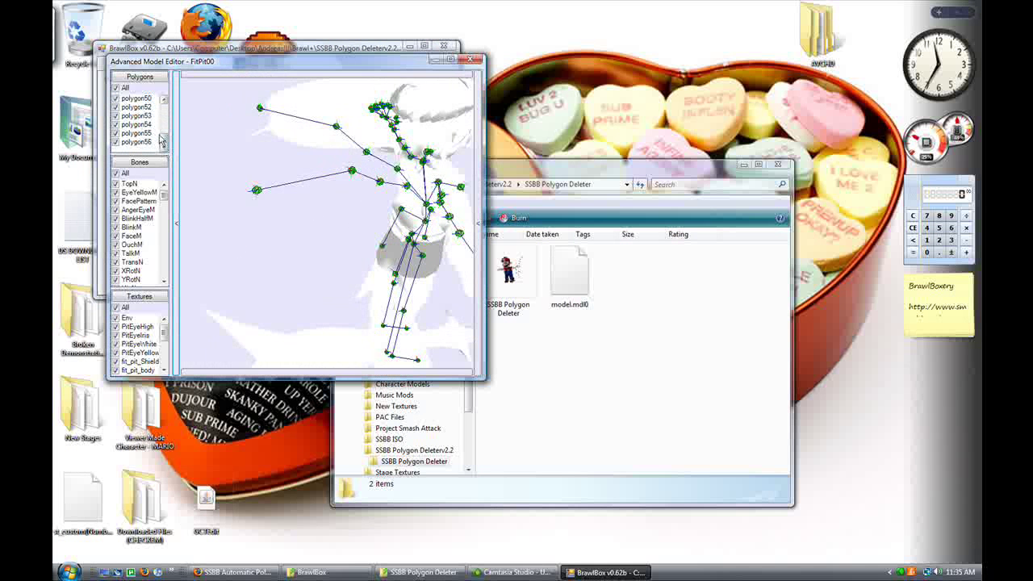
{"action": "left_click", "coordinate": [133, 108]}
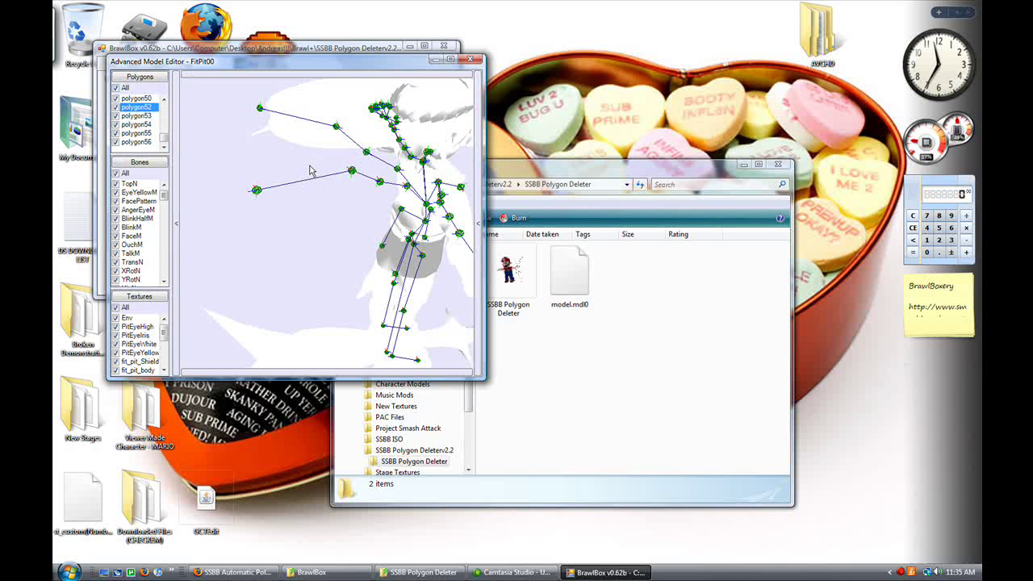
{"action": "left_click_drag", "start_coordinate": [428, 80], "coordinate": [338, 227]}
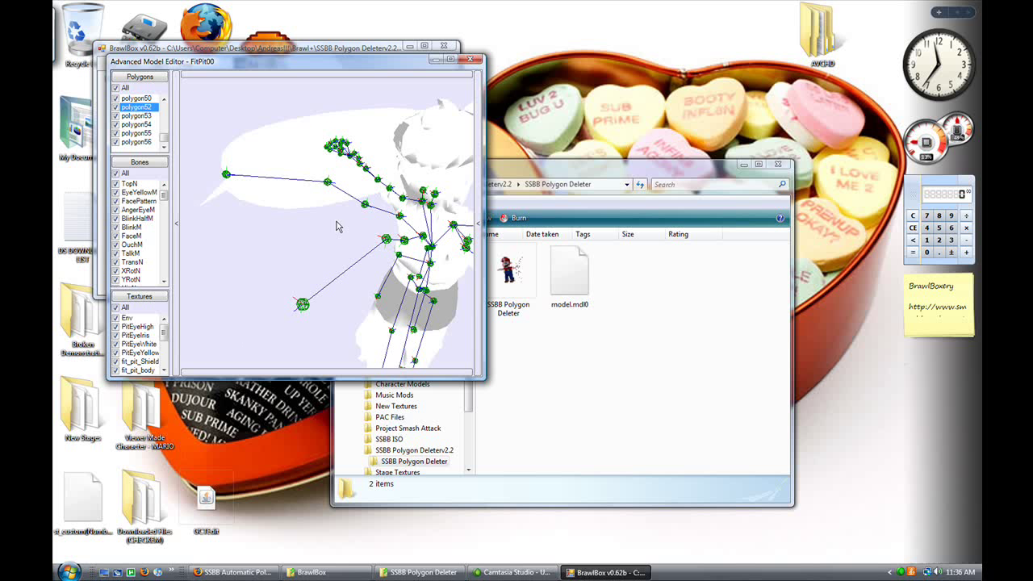
{"action": "left_click_drag", "start_coordinate": [401, 205], "coordinate": [288, 208]}
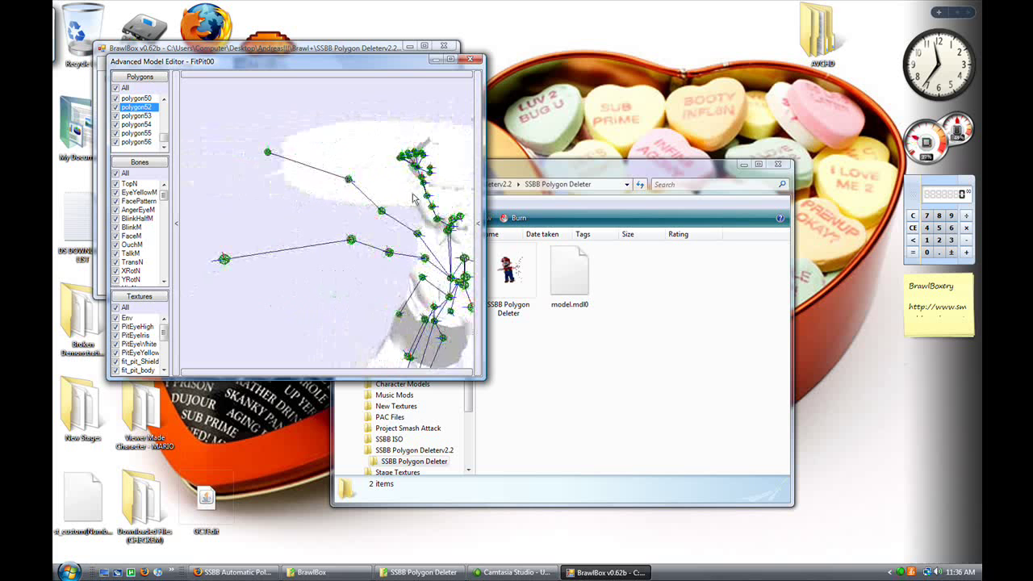
{"action": "left_click_drag", "start_coordinate": [414, 198], "coordinate": [314, 212]}
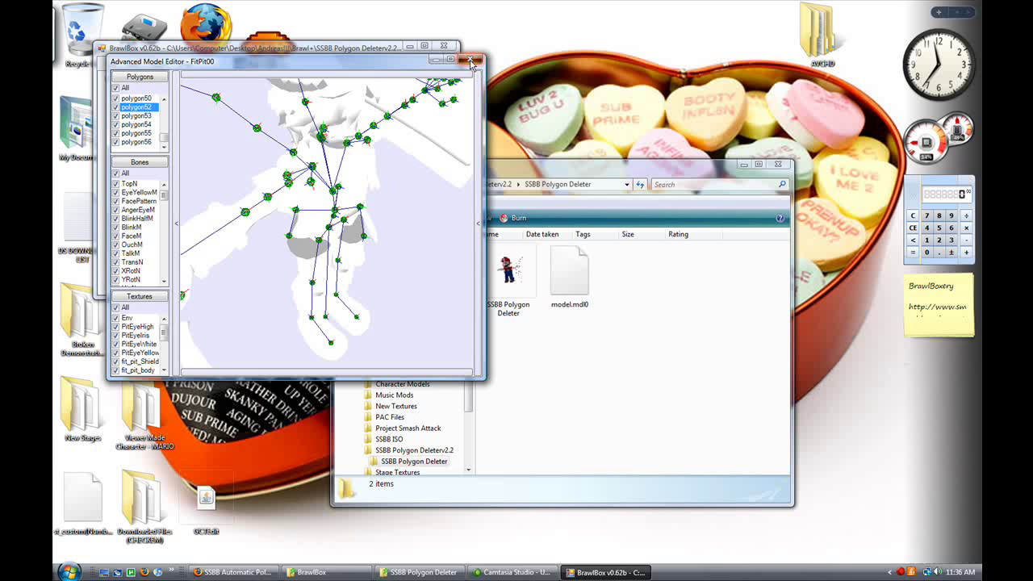
{"action": "left_click", "coordinate": [473, 62]}
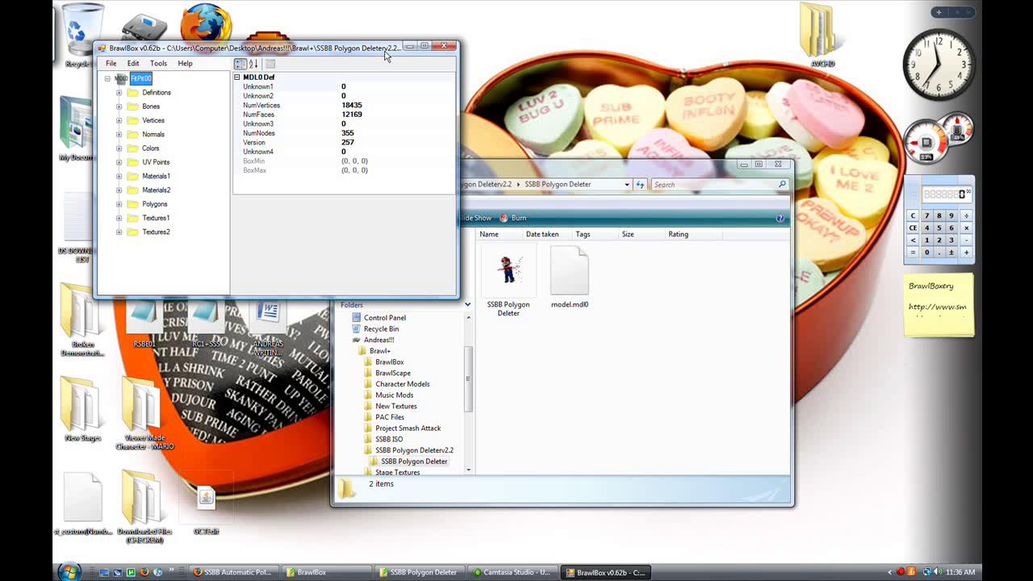
Close BrawlBox and relaunch it from its program folder.
{"action": "left_click", "coordinate": [444, 46]}
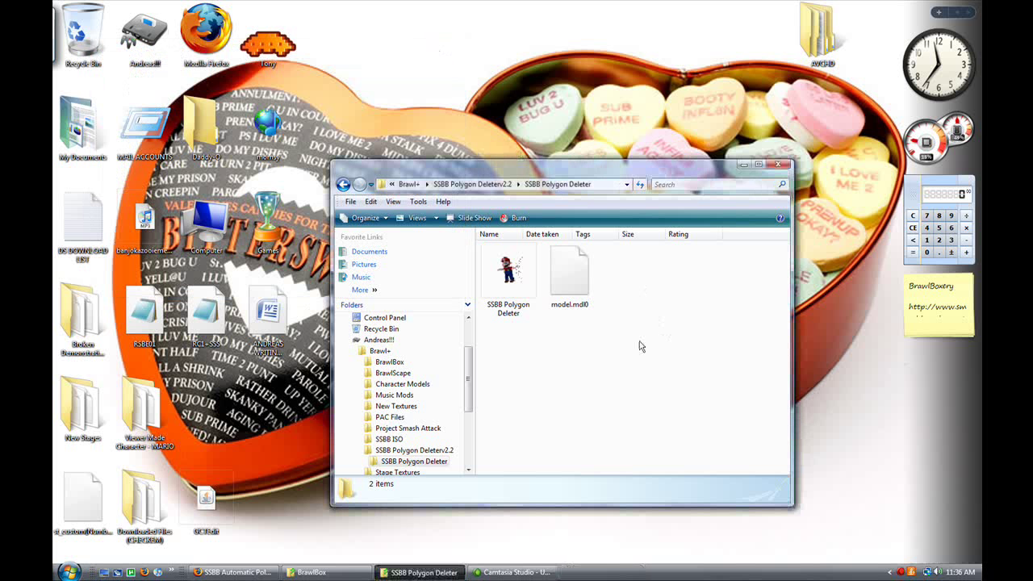
{"action": "left_click", "coordinate": [315, 572]}
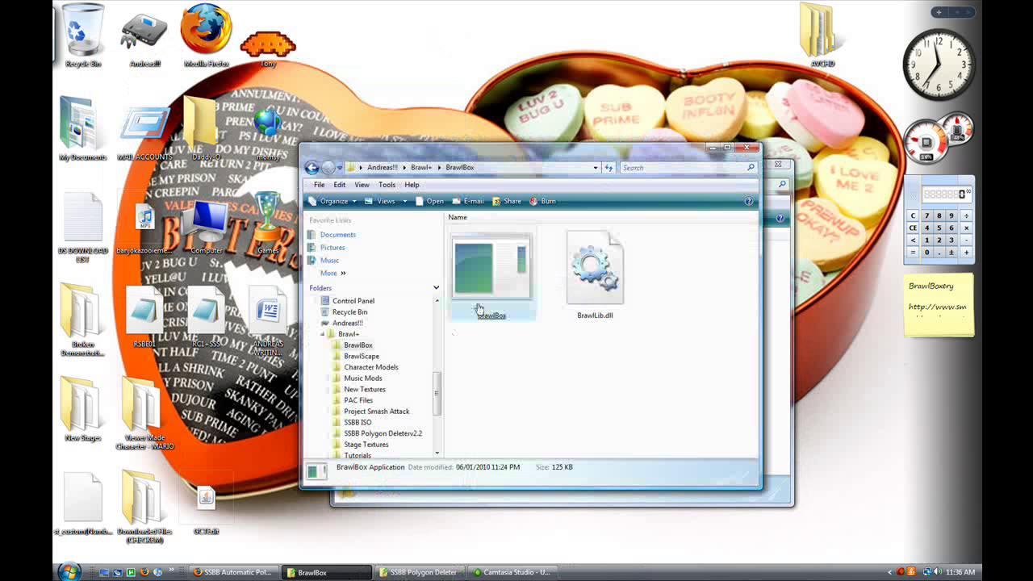
{"action": "double_click", "coordinate": [481, 274]}
Open Pit's character .pac from Brawl+ > PAC Files > Character Model PACS > Pit.
{"action": "left_click", "coordinate": [164, 116]}
{"action": "left_click", "coordinate": [178, 142]}
{"action": "left_click", "coordinate": [210, 134]}
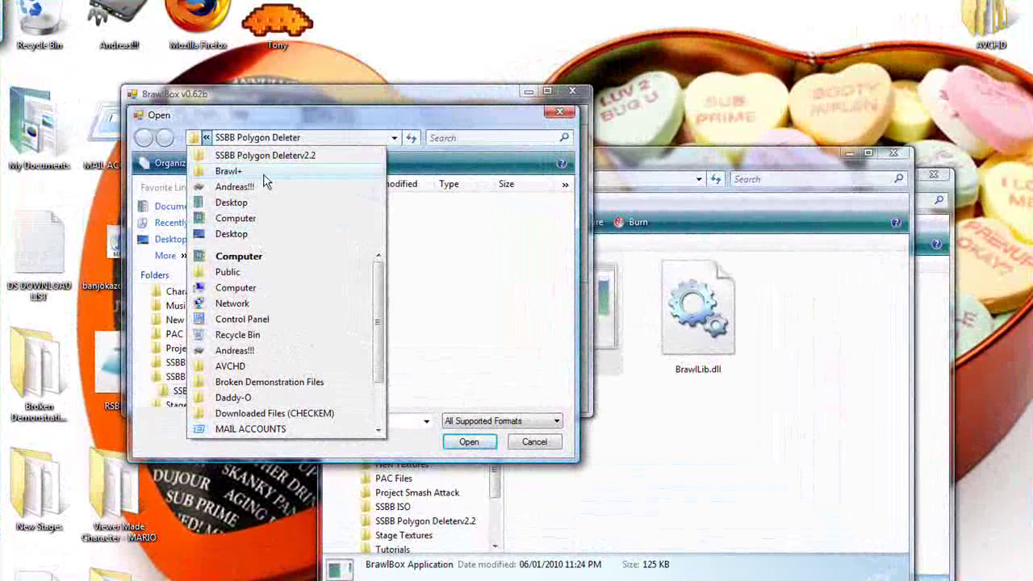
{"action": "left_click", "coordinate": [260, 172]}
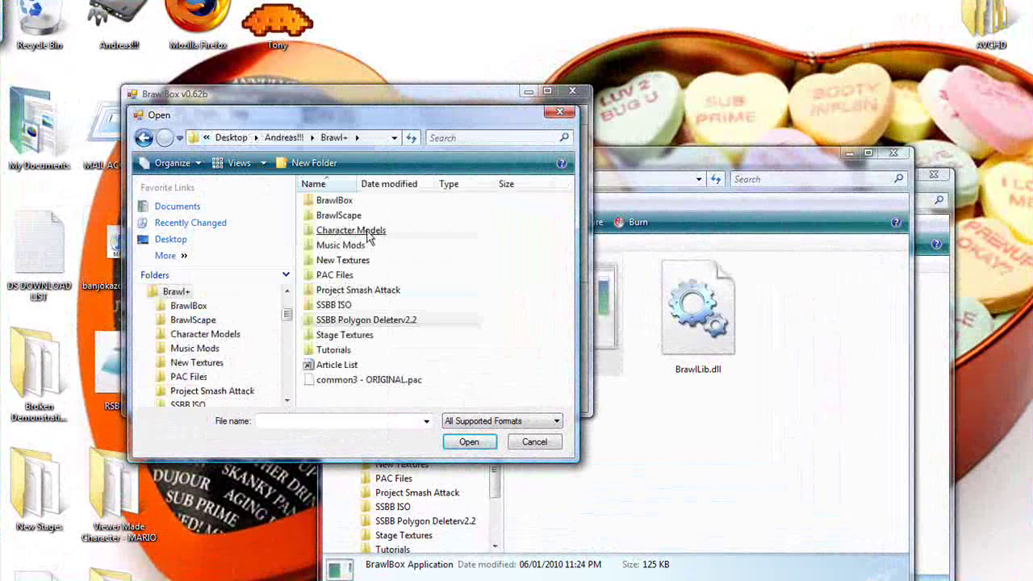
{"action": "double_click", "coordinate": [349, 269]}
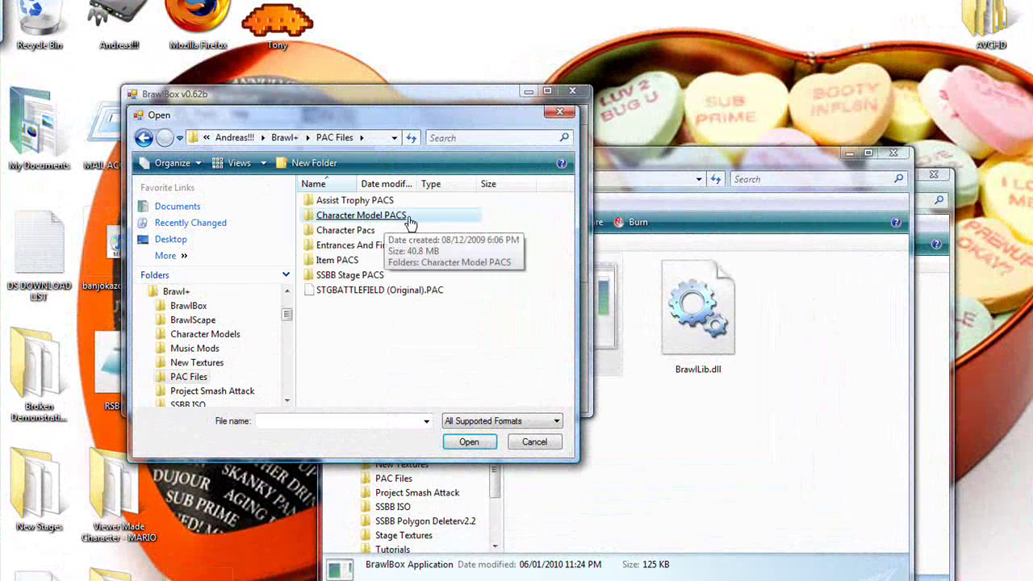
{"action": "double_click", "coordinate": [367, 215]}
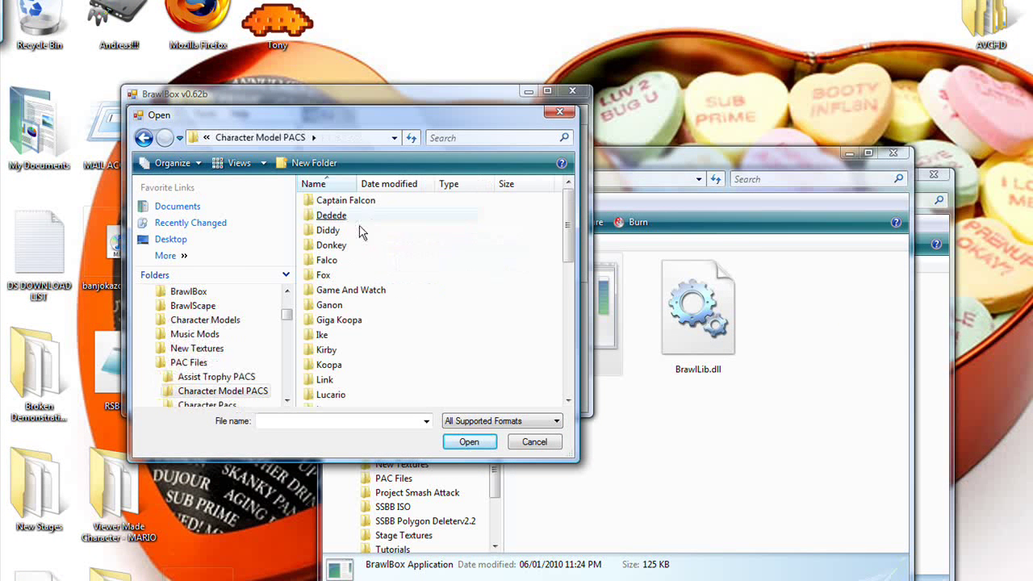
{"action": "scroll", "coordinate": [373, 266], "scroll_direction": "down", "scroll_amount": 3}
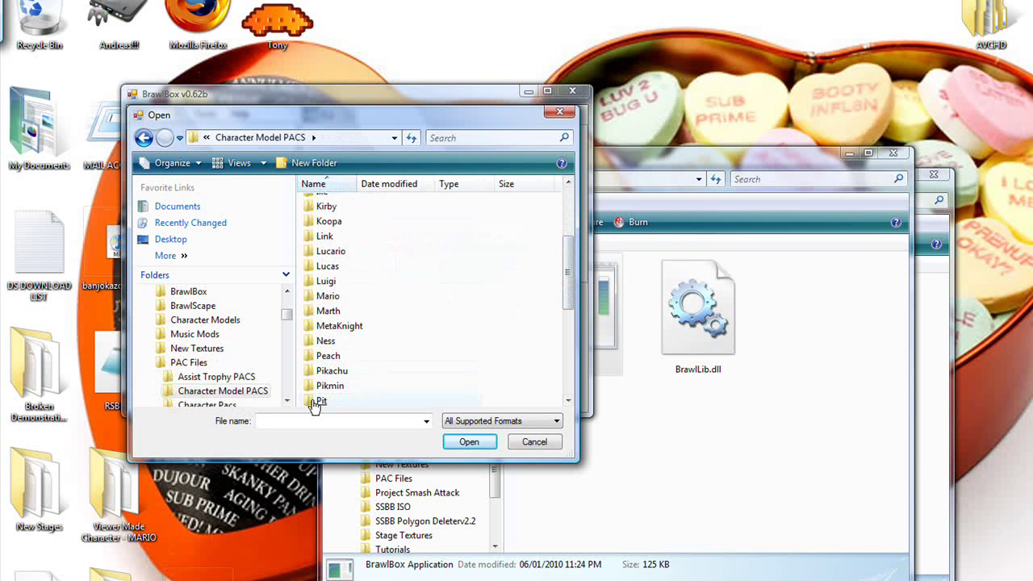
{"action": "double_click", "coordinate": [317, 401]}
{"action": "double_click", "coordinate": [343, 202]}
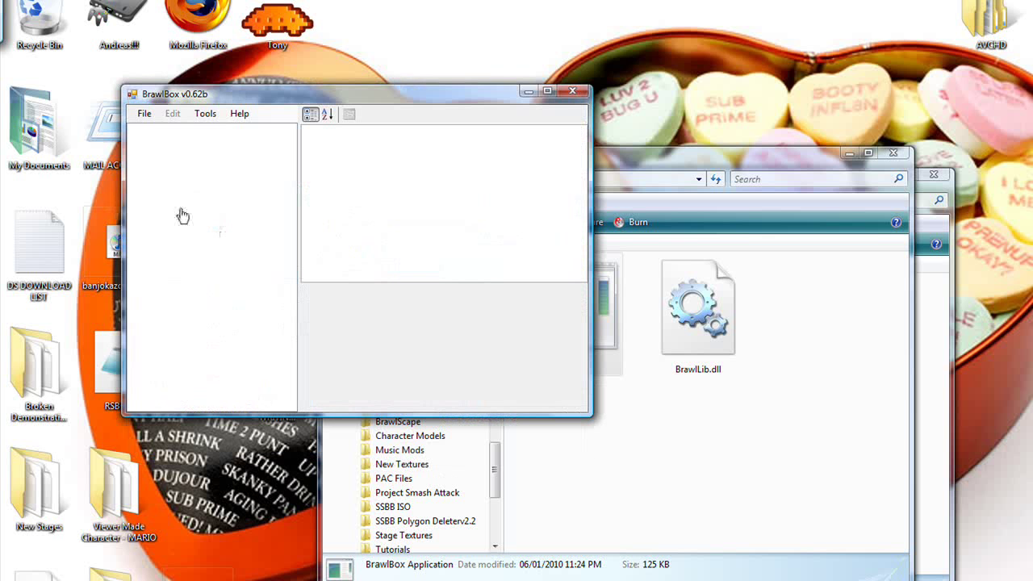
Replace the FitPit00 model under ModelData[0] > 3DModels with the edited model.mdl0 from SSBB Polygon Deleter.
{"action": "left_click", "coordinate": [154, 151]}
{"action": "left_click", "coordinate": [168, 168]}
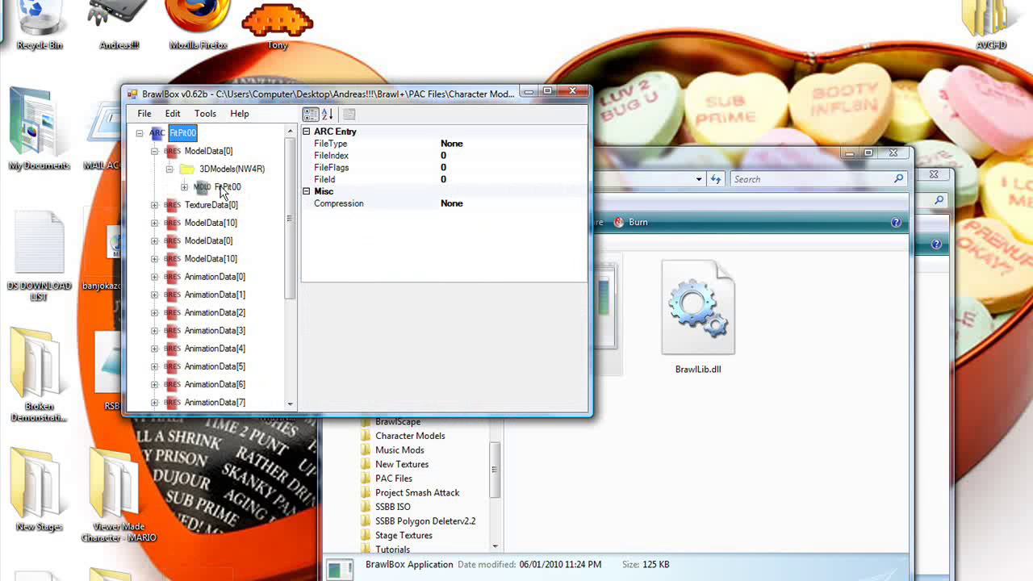
{"action": "right_click", "coordinate": [214, 187]}
{"action": "left_click", "coordinate": [260, 232]}
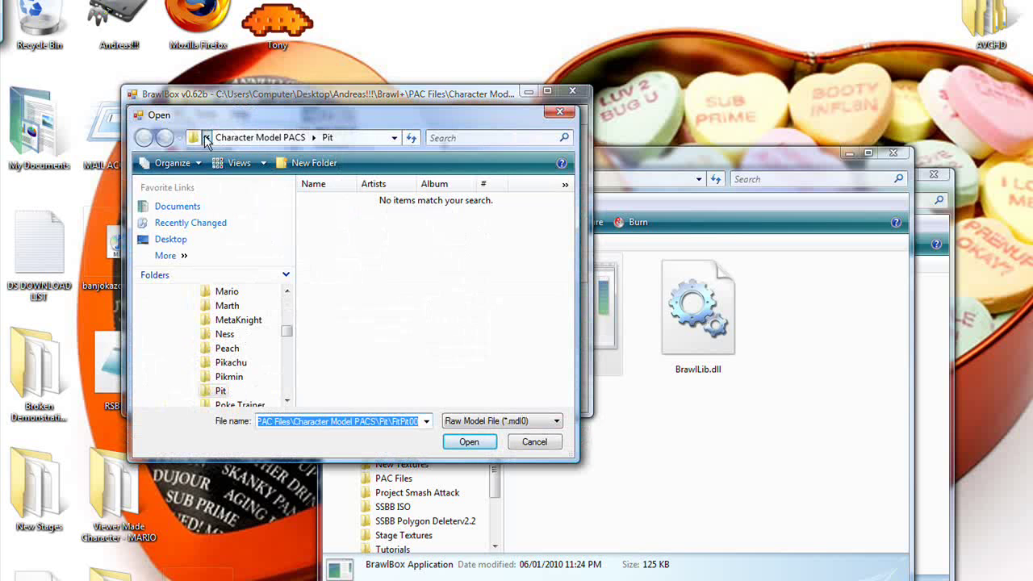
{"action": "left_click", "coordinate": [207, 138]}
{"action": "left_click", "coordinate": [229, 171]}
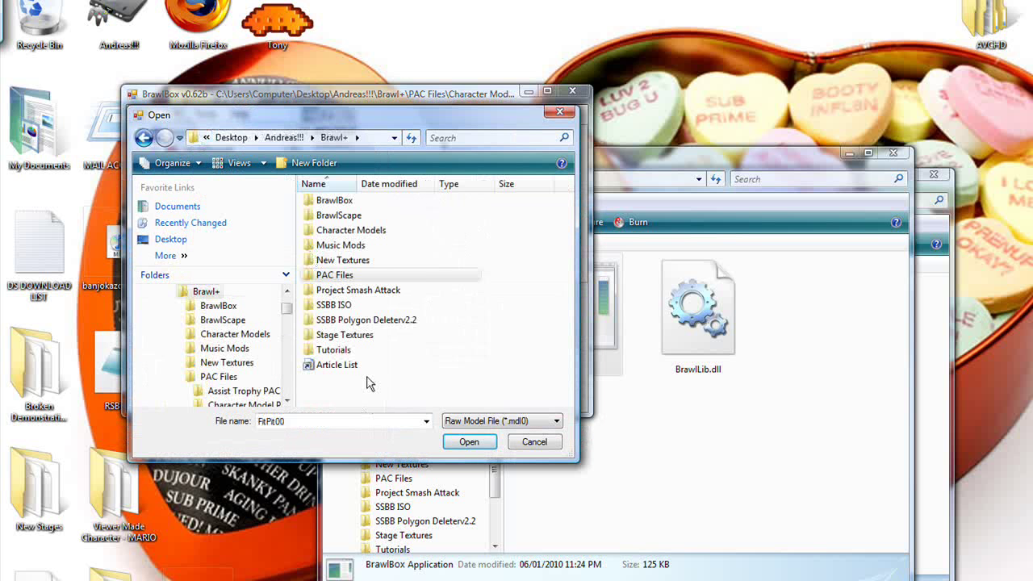
{"action": "double_click", "coordinate": [363, 320]}
{"action": "double_click", "coordinate": [338, 201]}
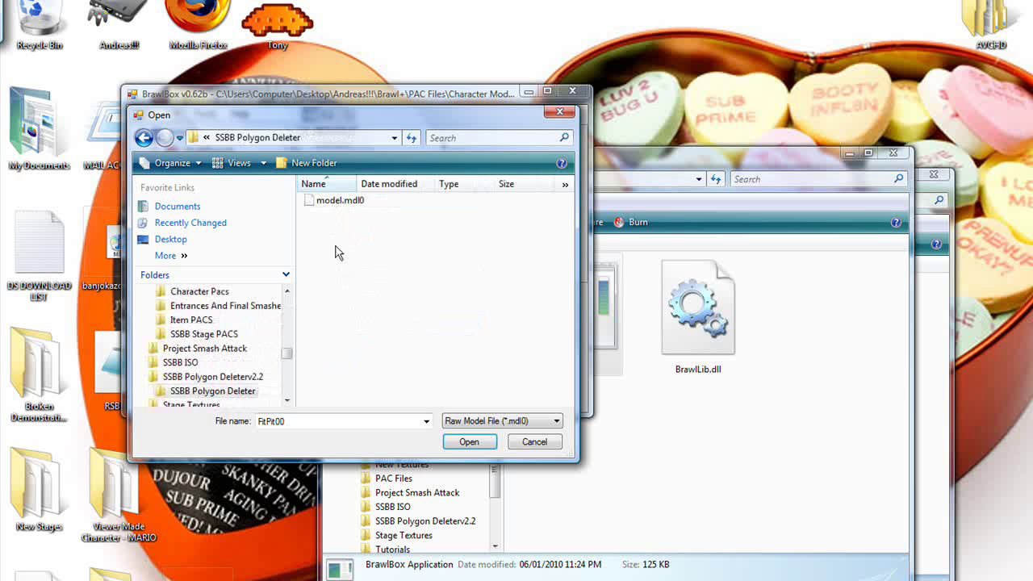
{"action": "double_click", "coordinate": [337, 202]}
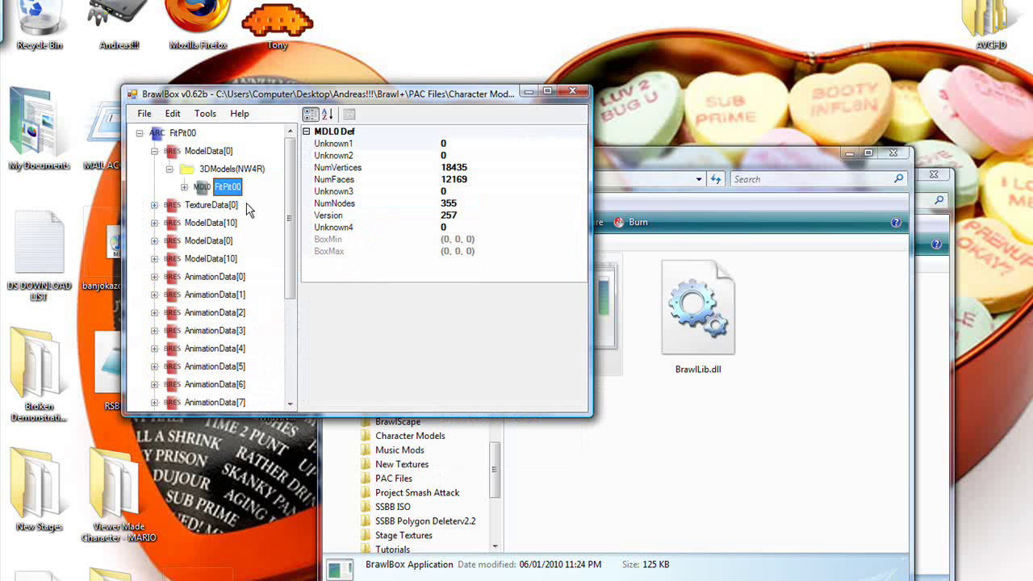
{"action": "right_click", "coordinate": [232, 193]}
{"action": "left_click", "coordinate": [260, 201]}
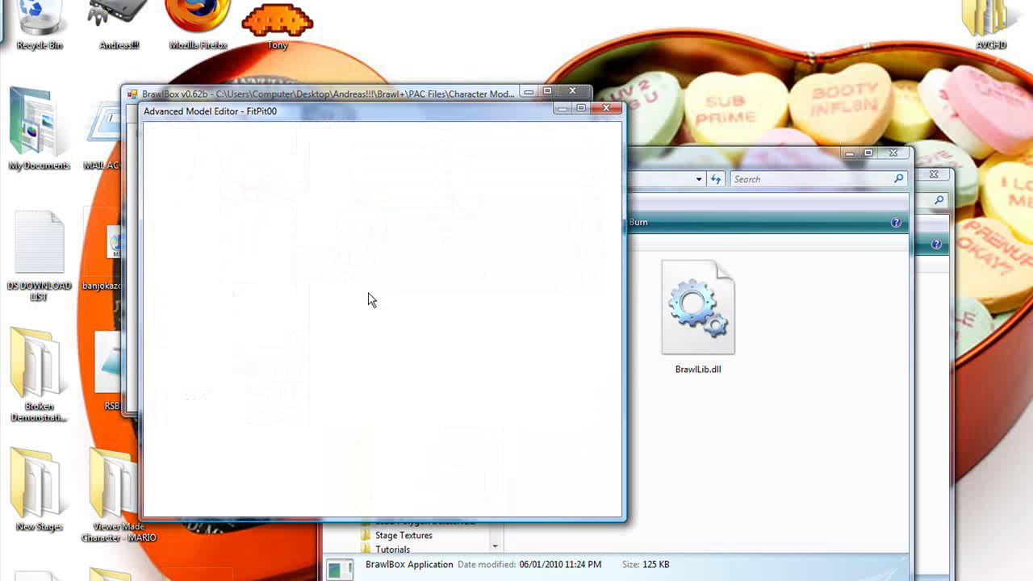
{"action": "scroll", "coordinate": [323, 323], "scroll_direction": "up", "scroll_amount": 5}
{"action": "left_click_drag", "start_coordinate": [318, 339], "coordinate": [413, 318]}
{"action": "scroll", "coordinate": [384, 226], "scroll_direction": "up", "scroll_amount": 3}
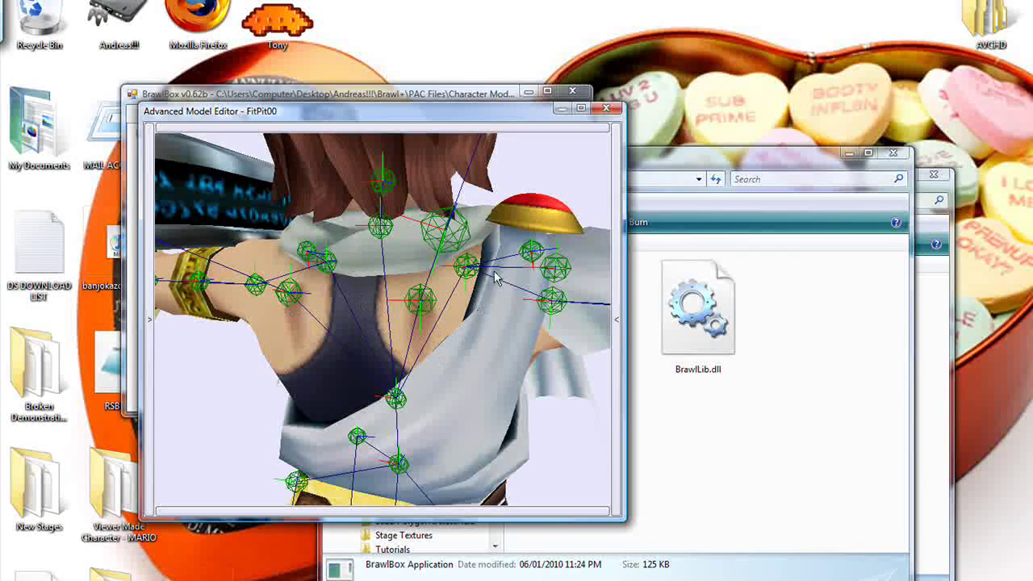
{"action": "left_click_drag", "start_coordinate": [496, 277], "coordinate": [487, 299]}
{"action": "left_click_drag", "start_coordinate": [372, 330], "coordinate": [381, 217]}
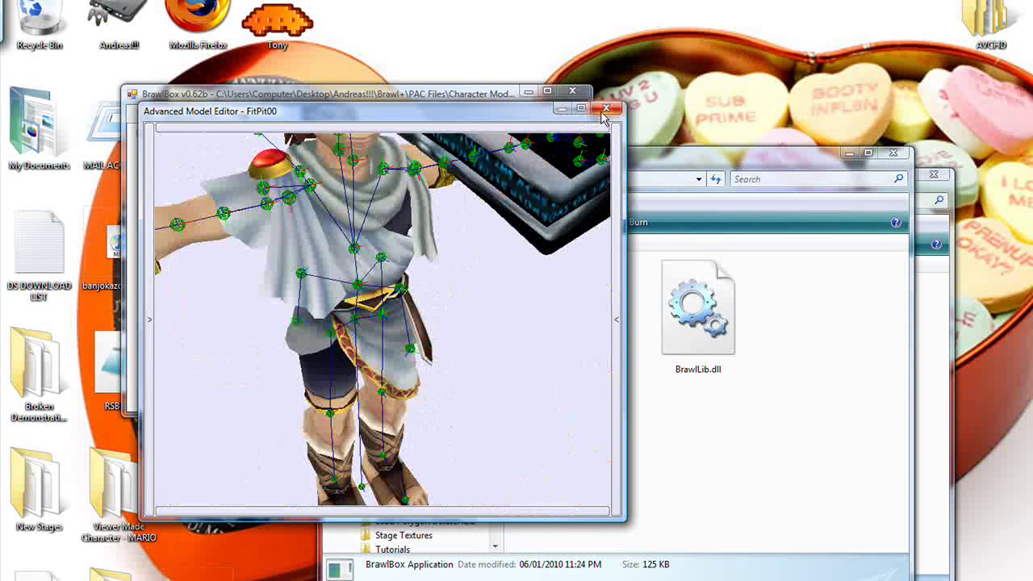
{"action": "left_click", "coordinate": [605, 112]}
{"action": "left_click", "coordinate": [143, 113]}
{"action": "left_click", "coordinate": [165, 181]}
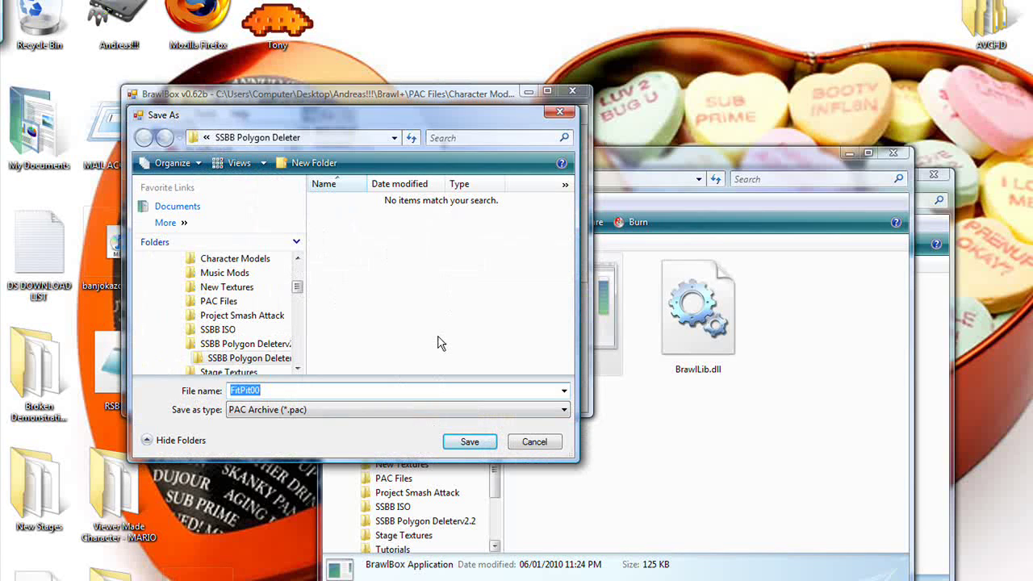
Append ' - no wings' to the FitPit00 file name and save the archive.
{"action": "key", "text": "End"}
{"action": "type", "text": "- no wings"}
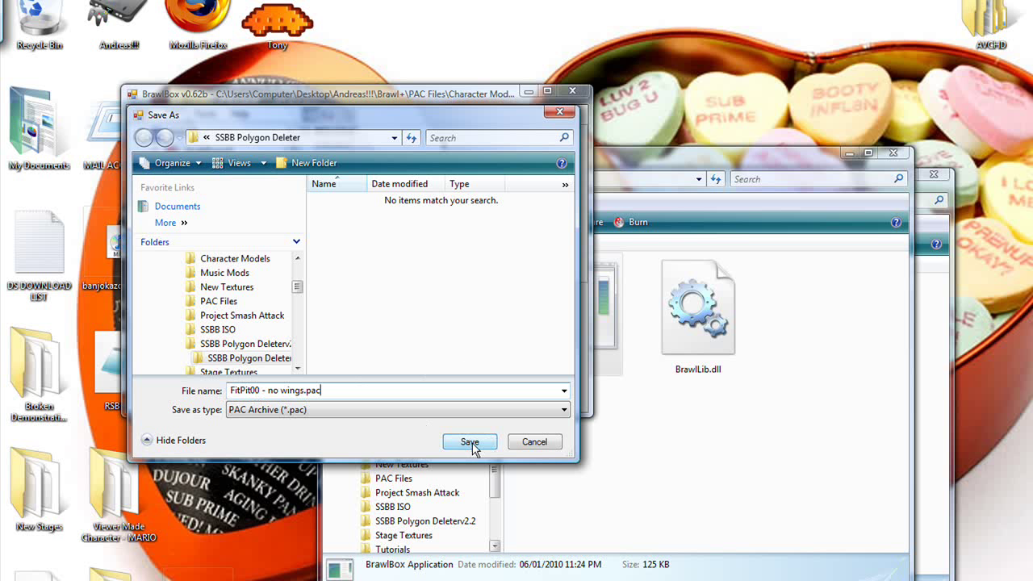
{"action": "left_click", "coordinate": [470, 443]}
Move the BrawlBox window down and minimize it.
{"action": "left_click_drag", "start_coordinate": [539, 103], "coordinate": [539, 160]}
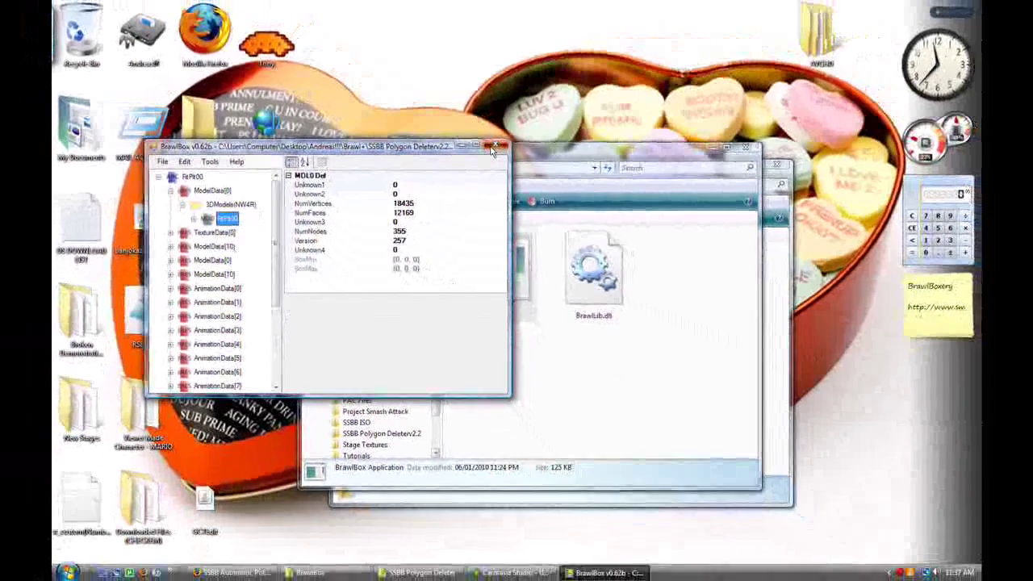
{"action": "left_click", "coordinate": [526, 150]}
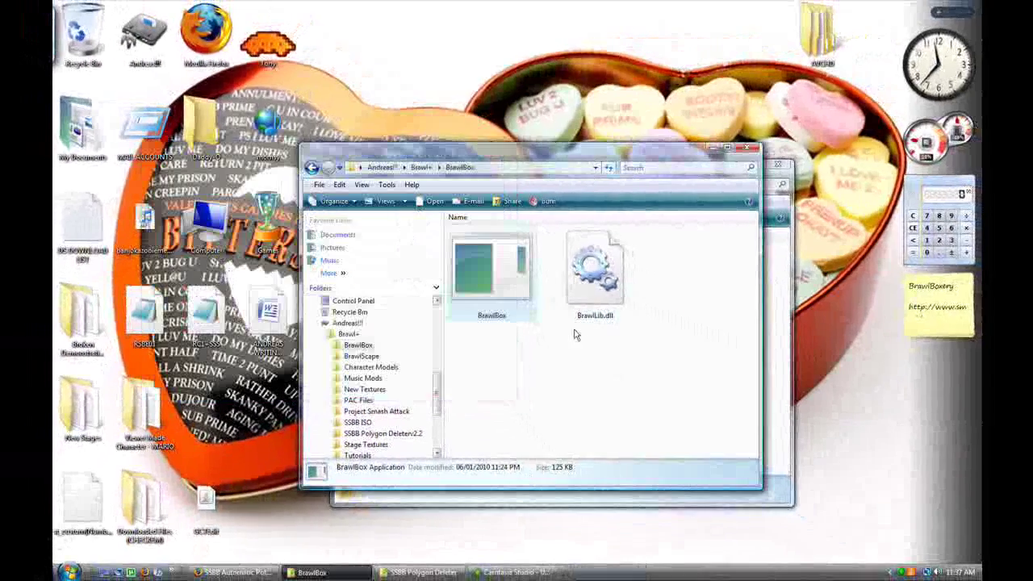
{"action": "left_click_drag", "start_coordinate": [607, 346], "coordinate": [503, 383]}
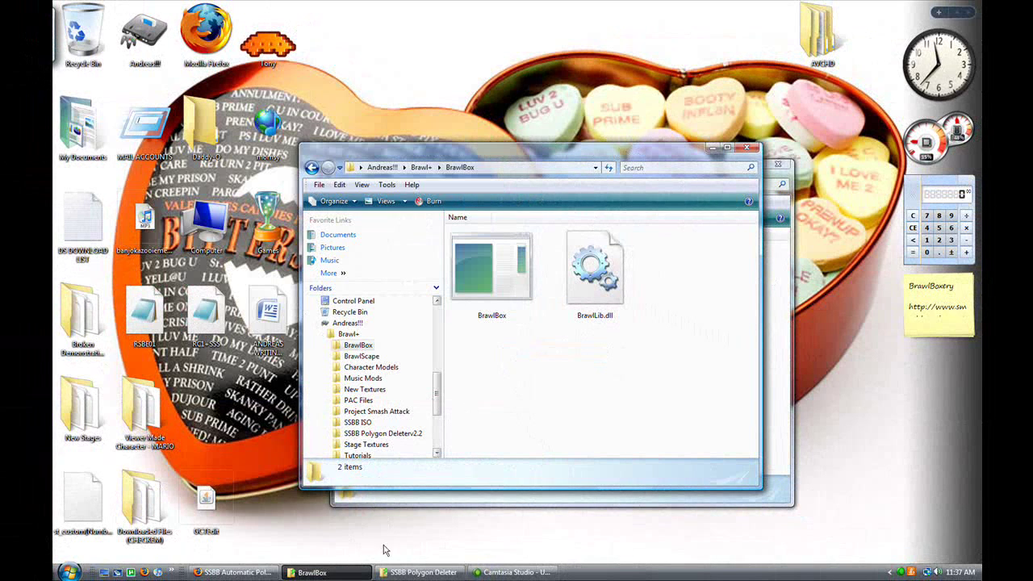
Minimize Camtasia Studio to reveal the recorder window and shift it left.
{"action": "left_click", "coordinate": [512, 572]}
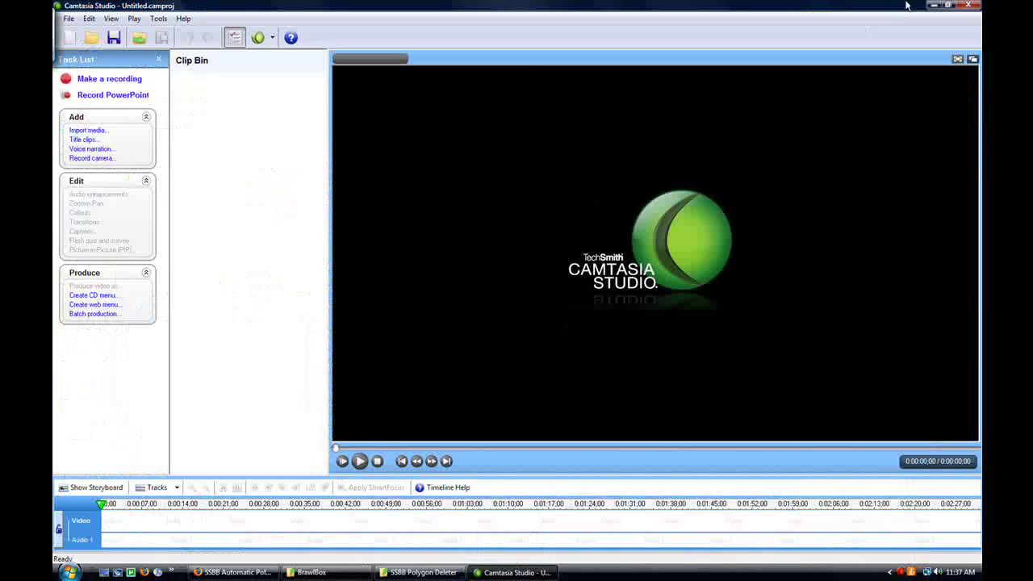
{"action": "left_click", "coordinate": [934, 6]}
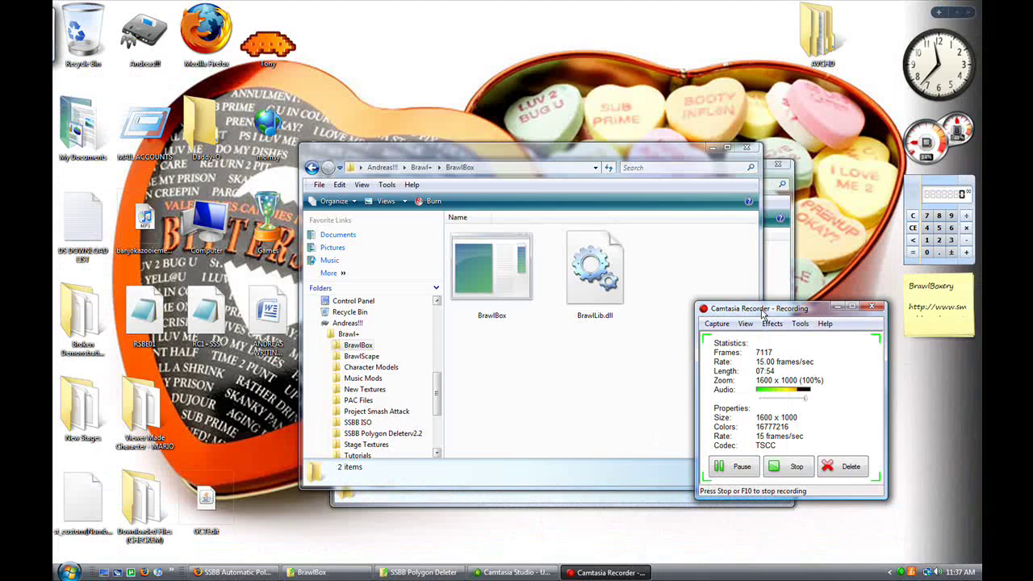
{"action": "left_click_drag", "start_coordinate": [762, 313], "coordinate": [677, 310]}
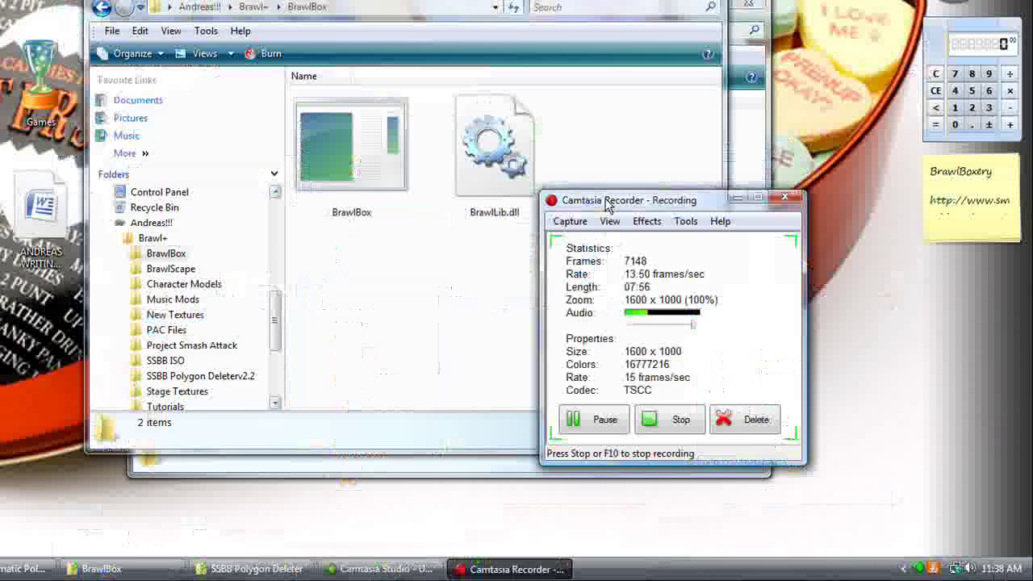
{"action": "left_click_drag", "start_coordinate": [606, 206], "coordinate": [574, 201]}
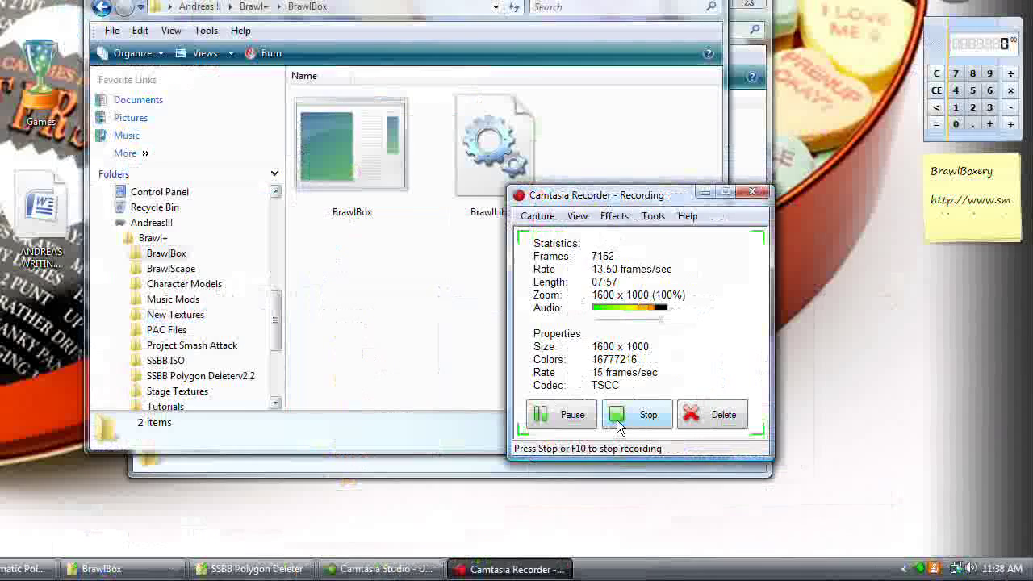